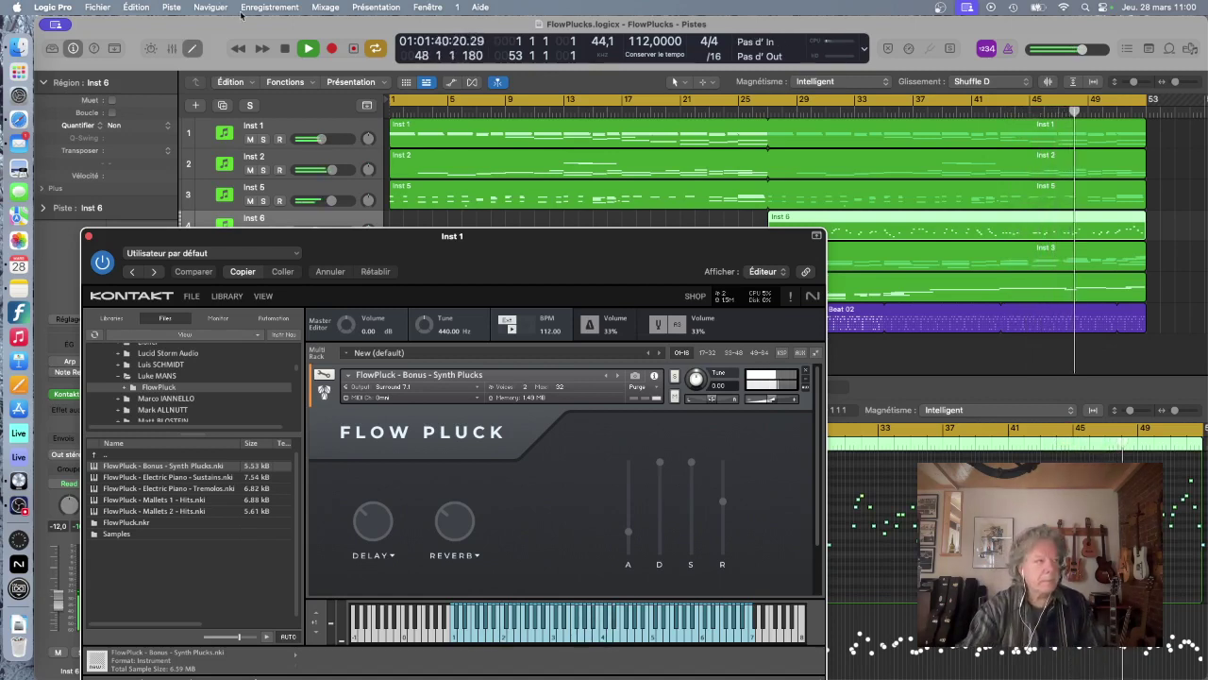
- Turn off cycle mode and stop playback of the song
left_click(377, 48)
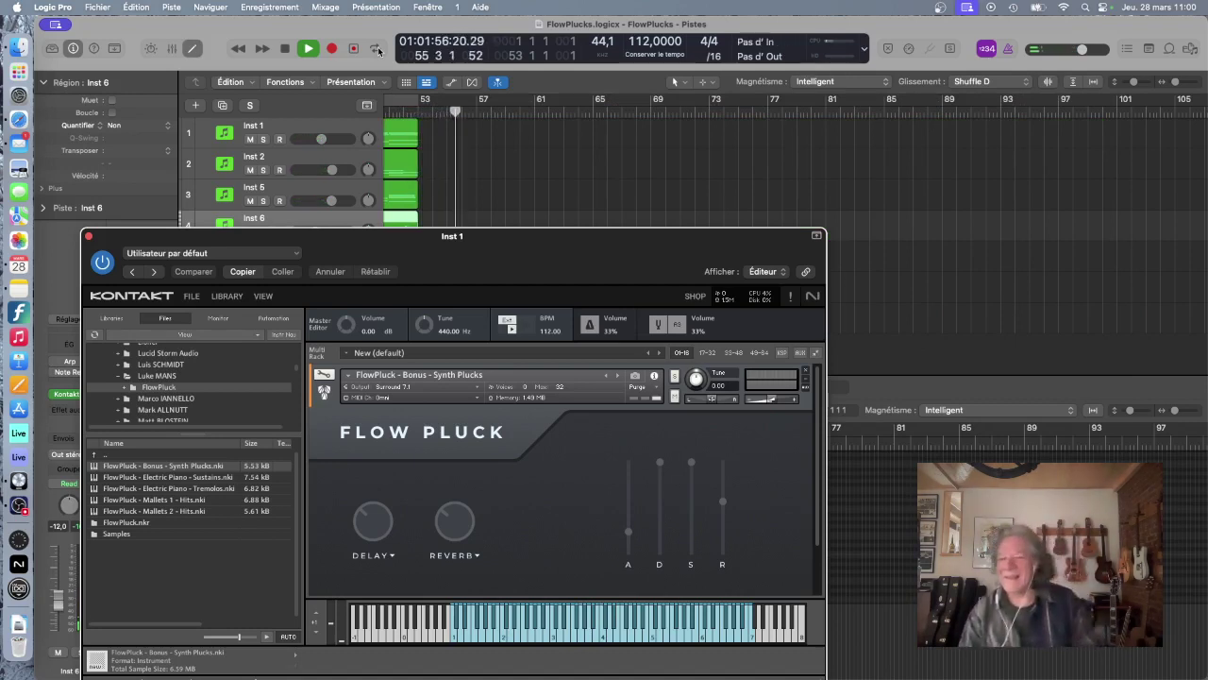
key("space")
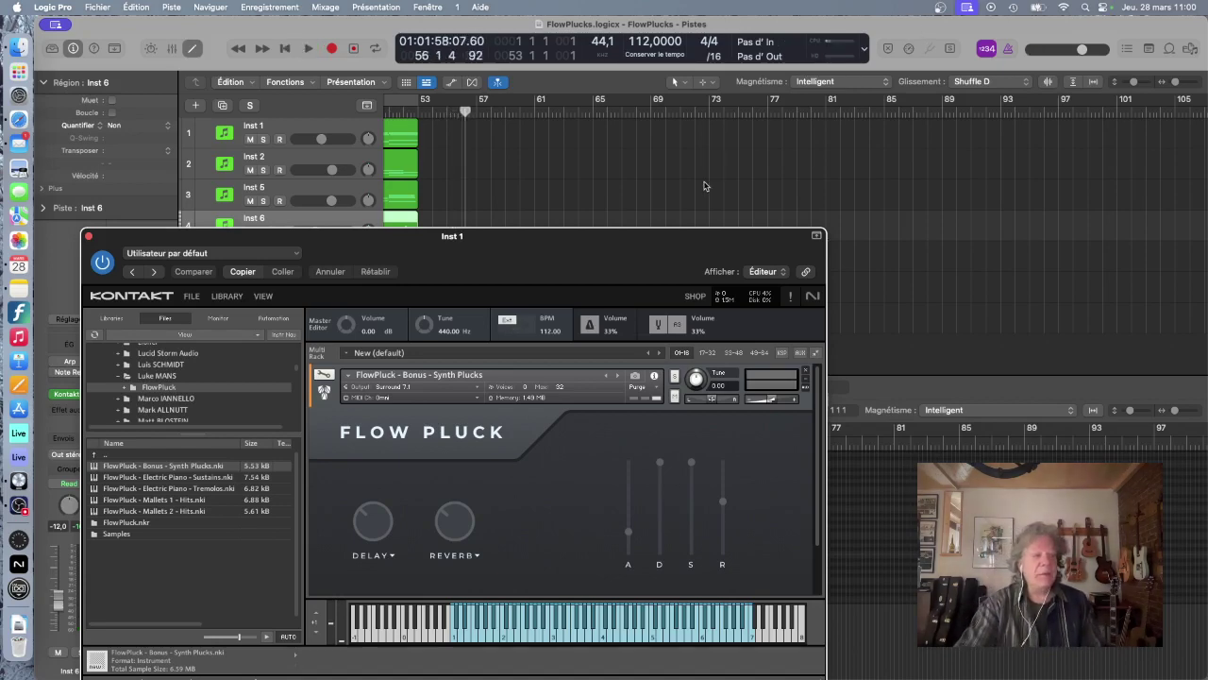
left_click_drag(702, 250, 755, 141)
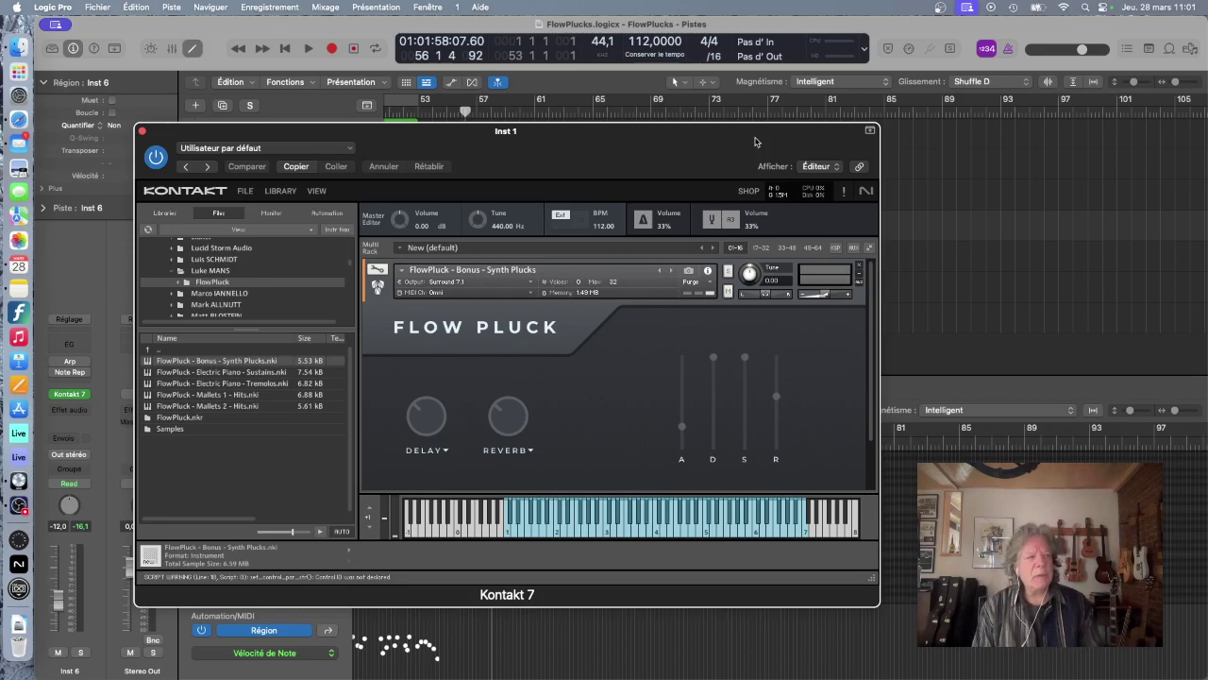
- Switch to Safari and read the FlowPluck page on pianobook, covering the story, patch descriptions and Kontakt download section
left_click(18, 119)
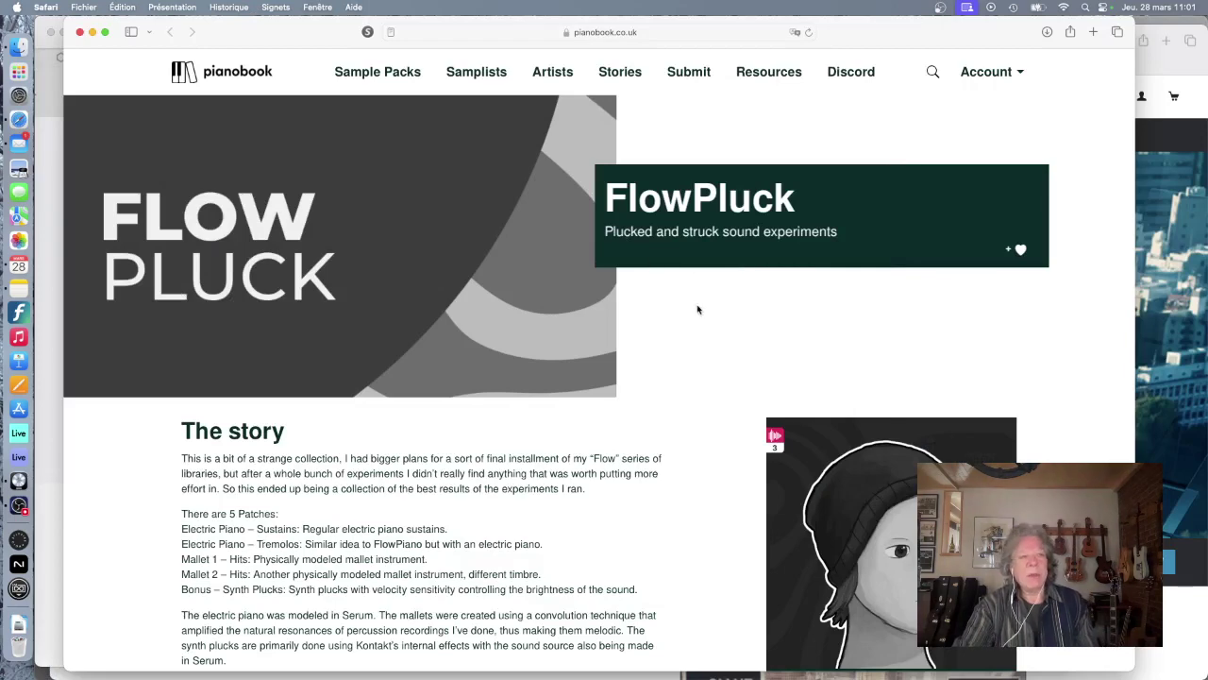
scroll(696, 333, "down", 1)
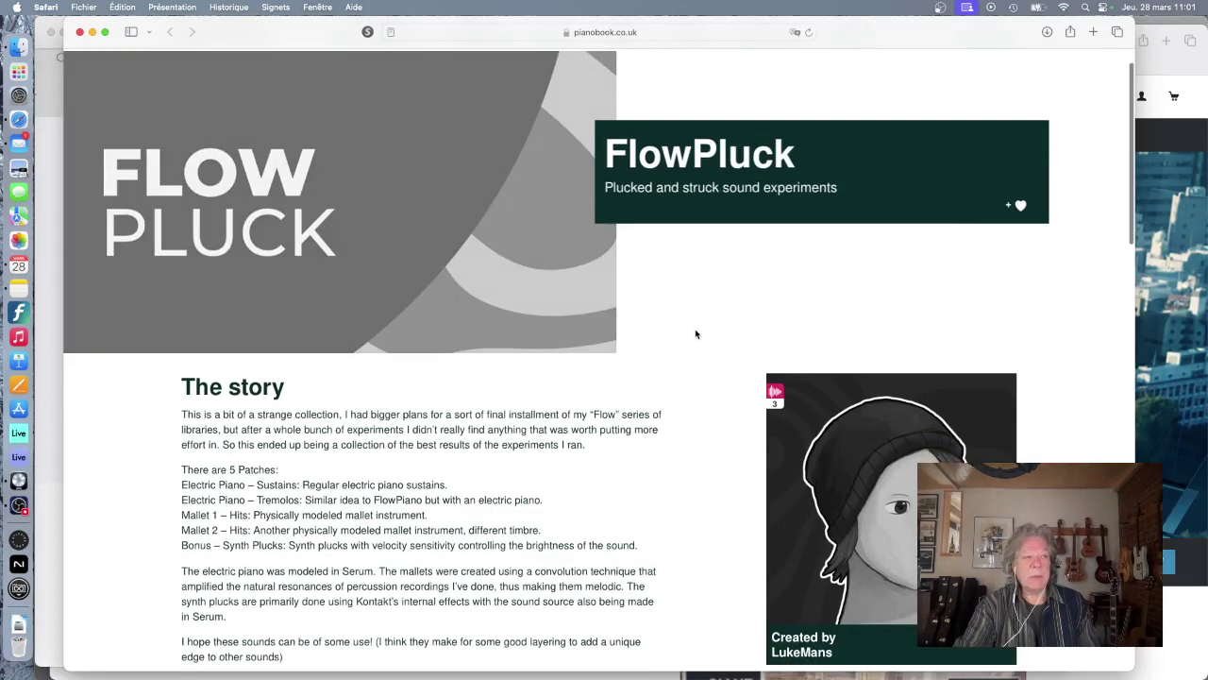
scroll(696, 333, "down", 1)
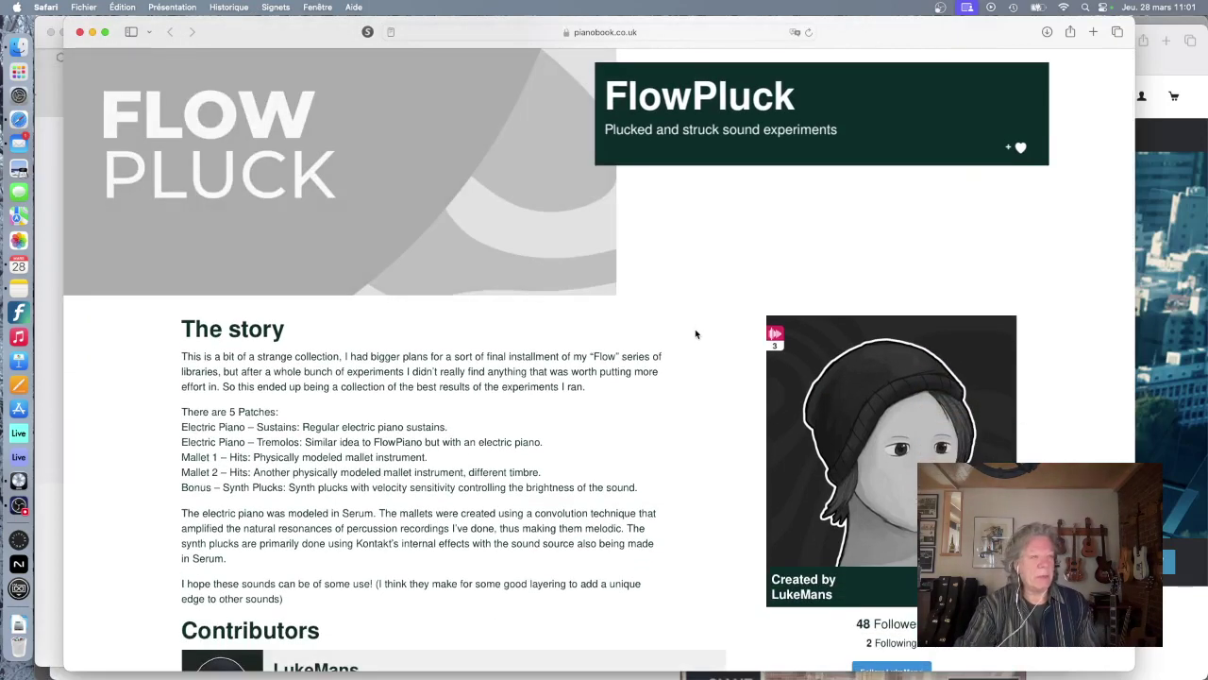
scroll(695, 333, "down", 3)
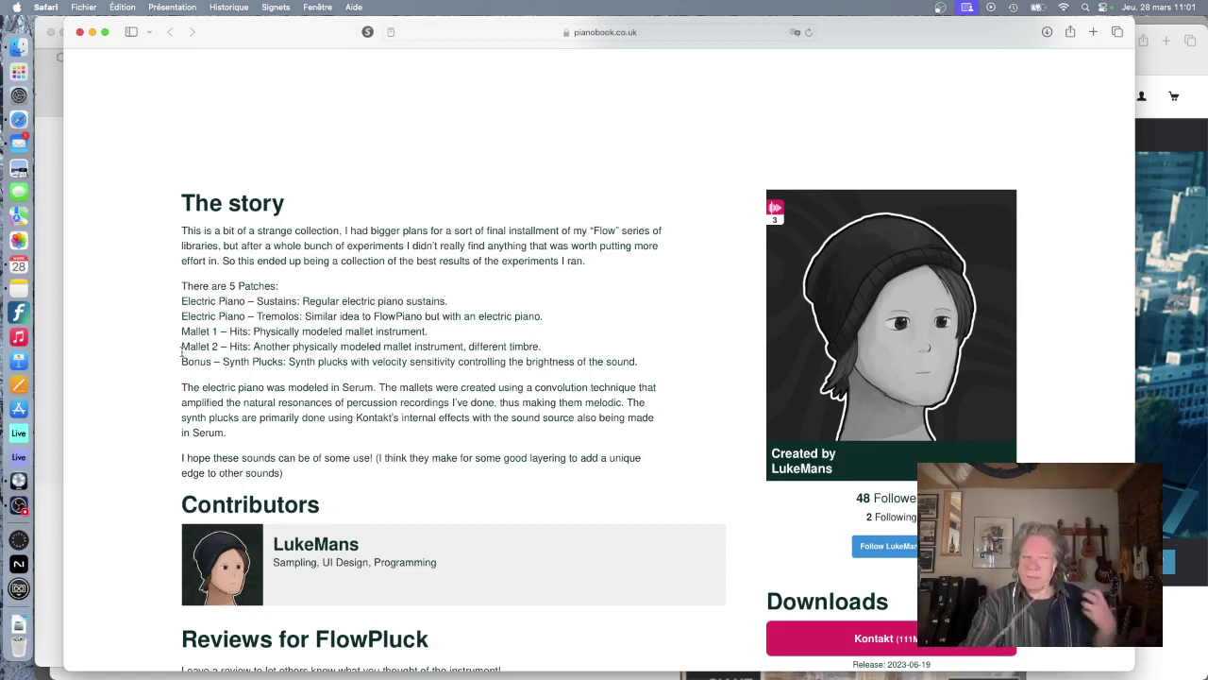
scroll(182, 352, "down", 5)
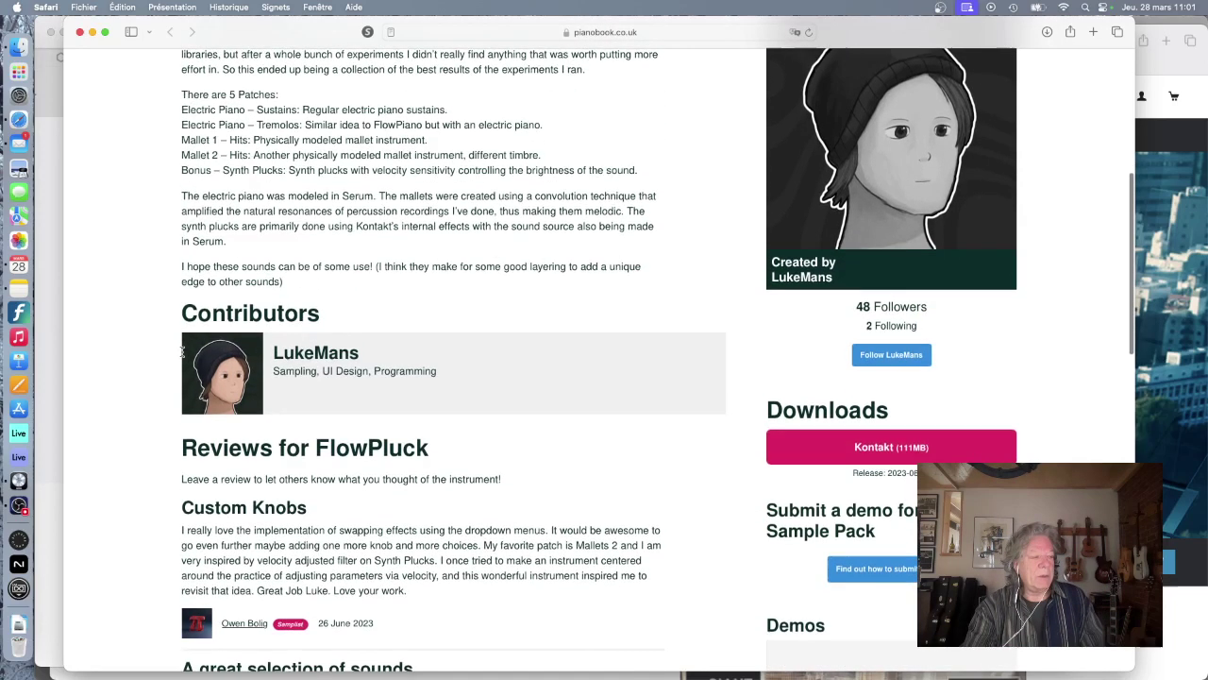
scroll(183, 357, "down", 1)
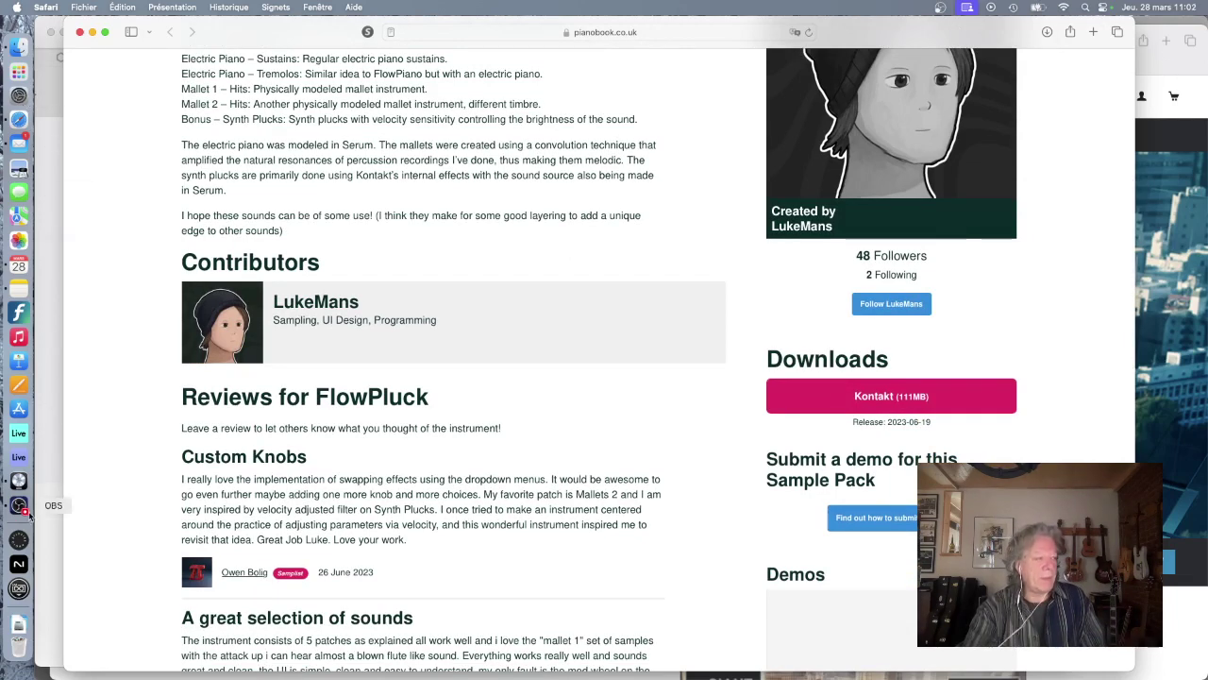
- Return to Logic Pro and select the Inst 1 track, keeping its Kontakt window with FlowPluck - Bonus - Synth Plucks in view
left_click(18, 481)
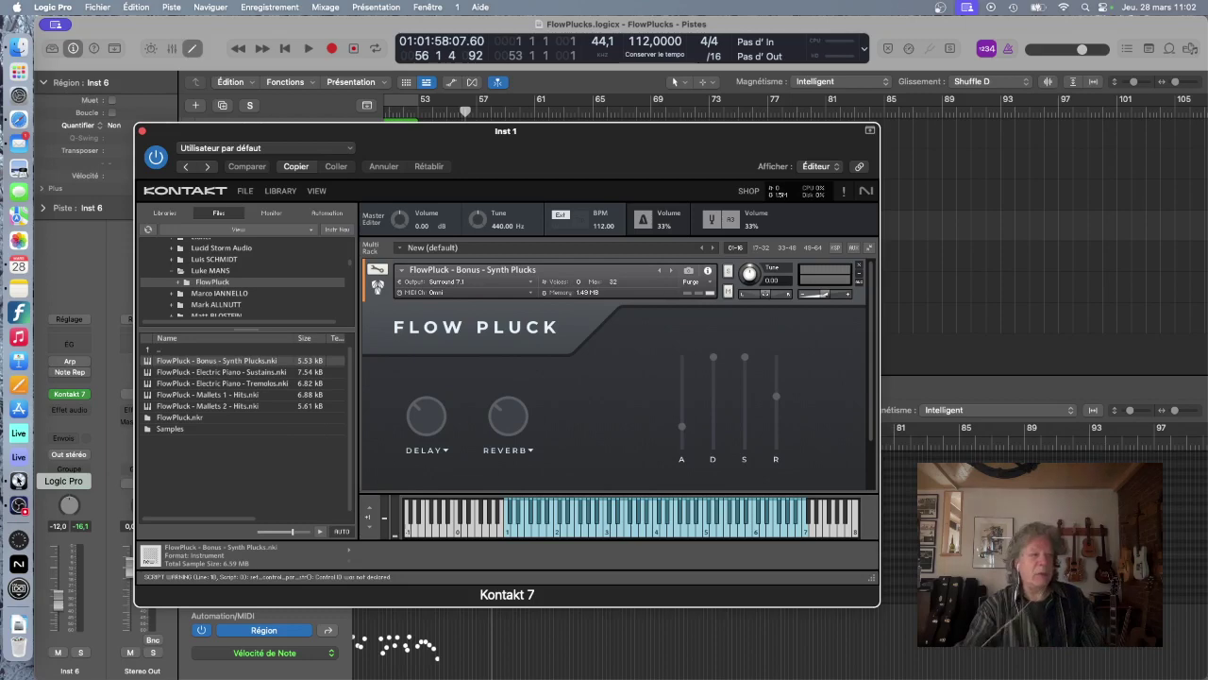
left_click_drag(586, 132, 595, 196)
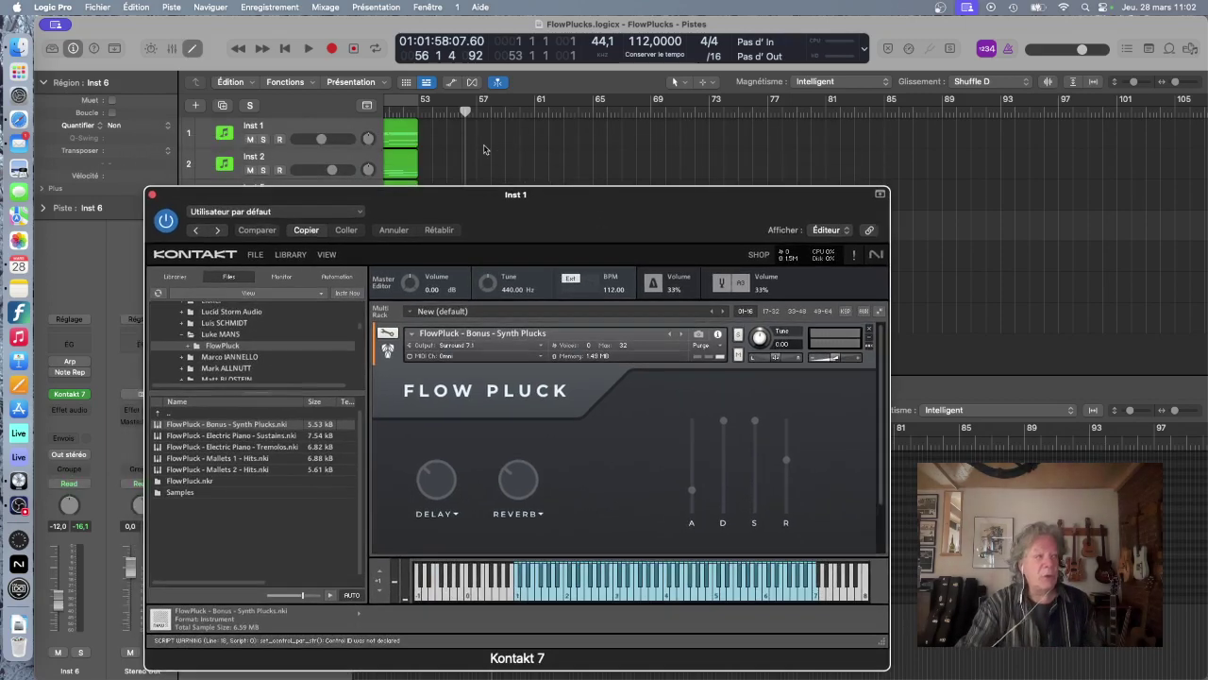
scroll(484, 148, "right", 1)
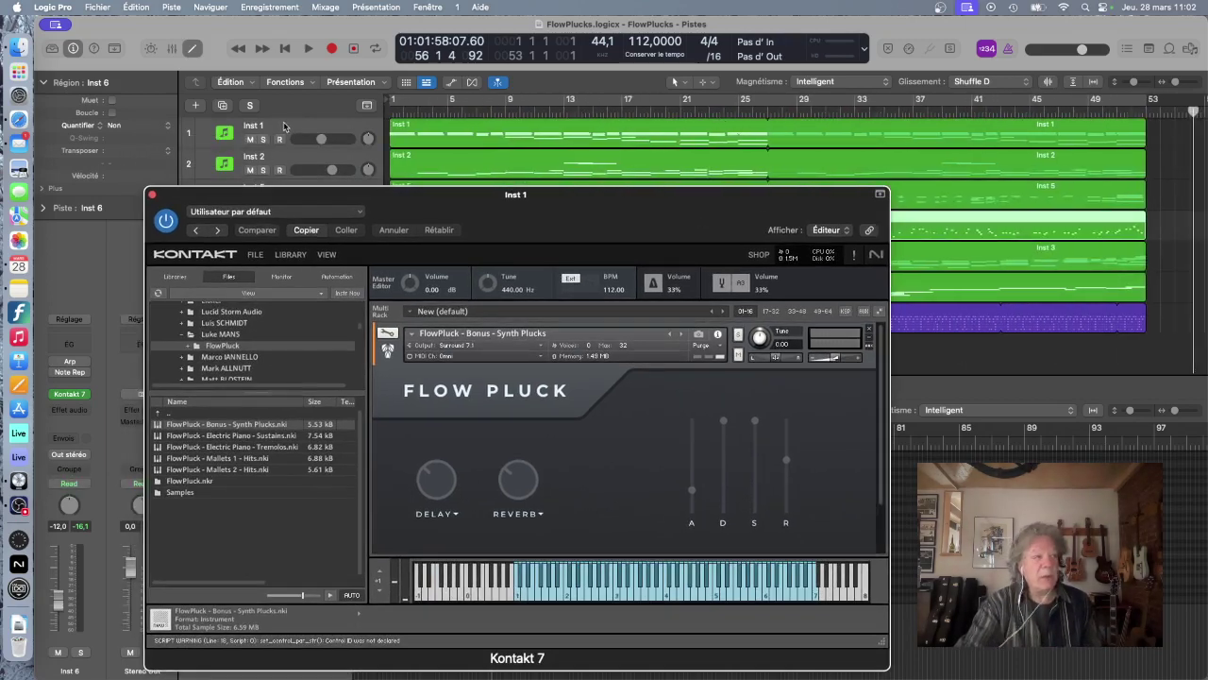
left_click(283, 125)
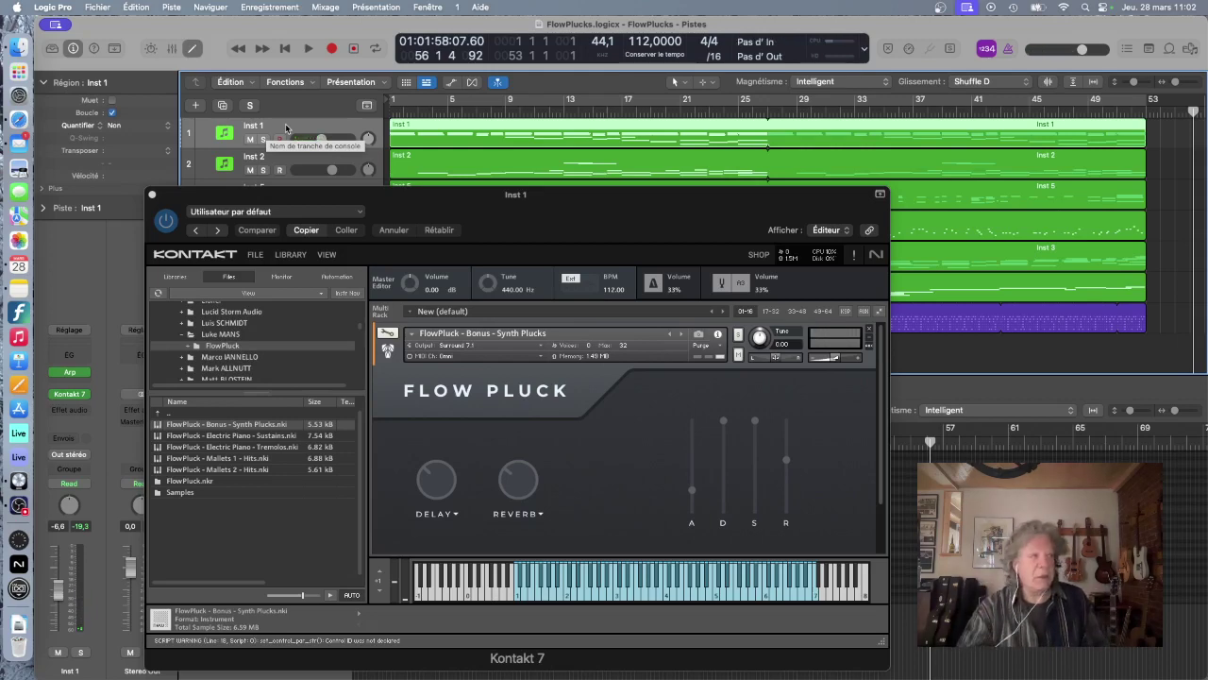
left_click_drag(538, 201, 651, 116)
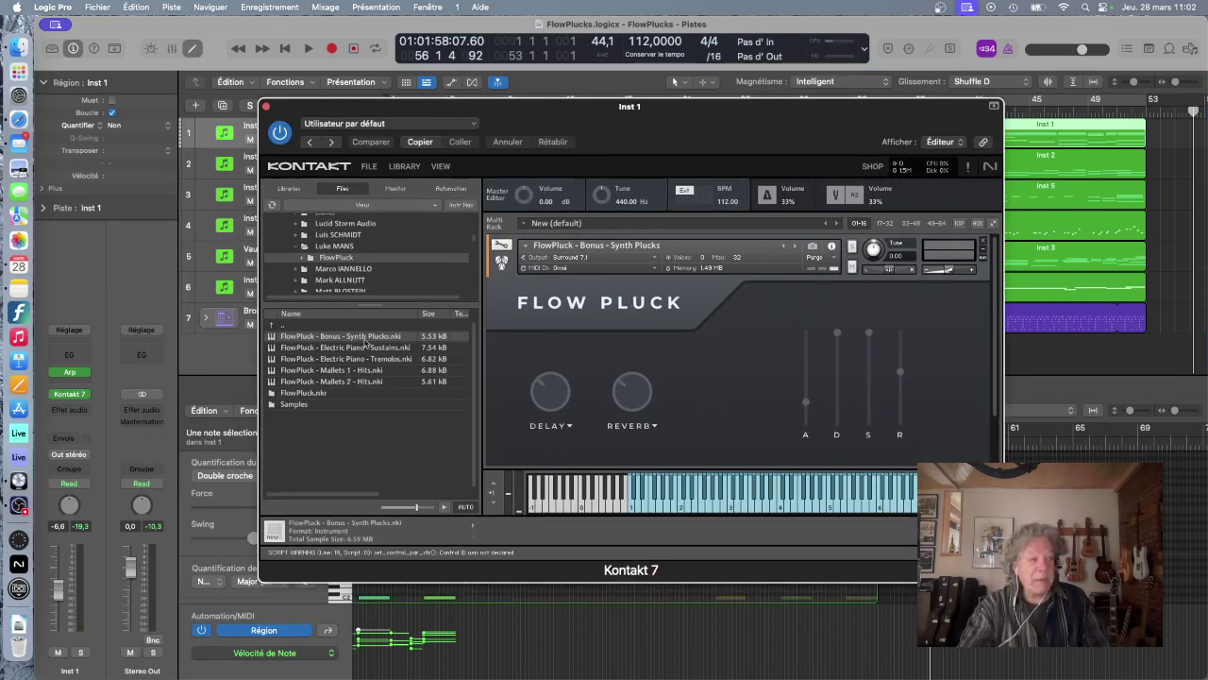
- In the Inst 1 Arpeggiator's grid pattern, activate step 9 and lower the bars of steps 9 and 11 to almost nothing
mouse_move(67, 375)
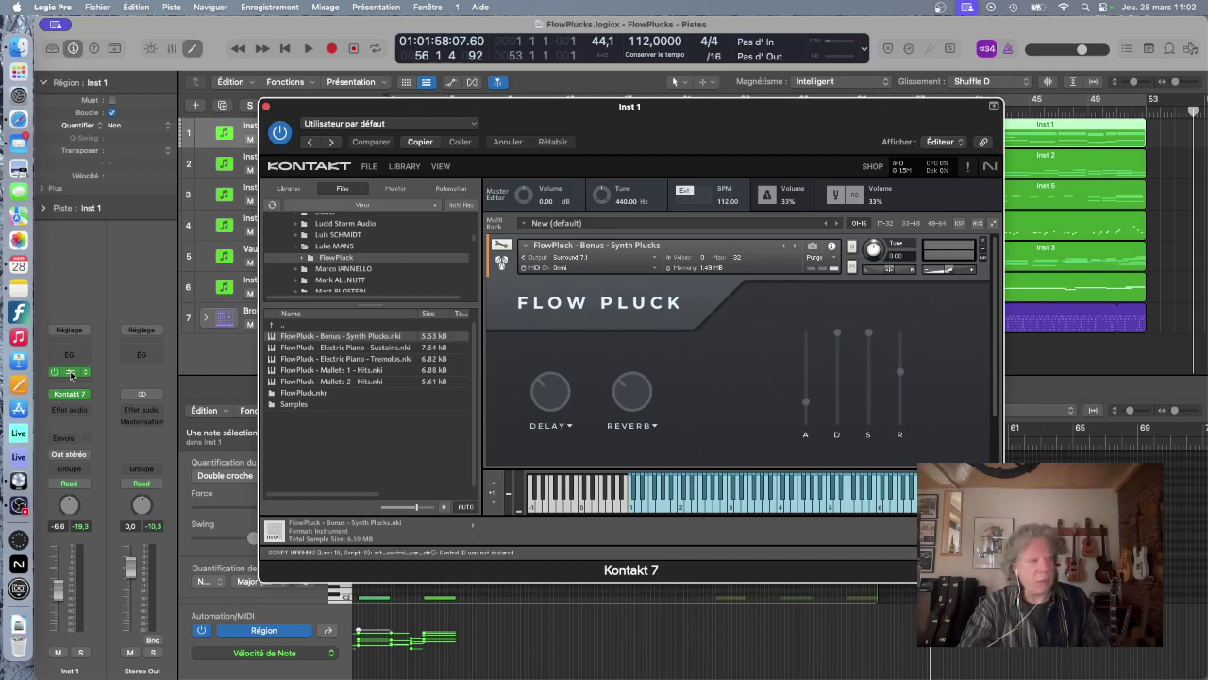
left_click(70, 375)
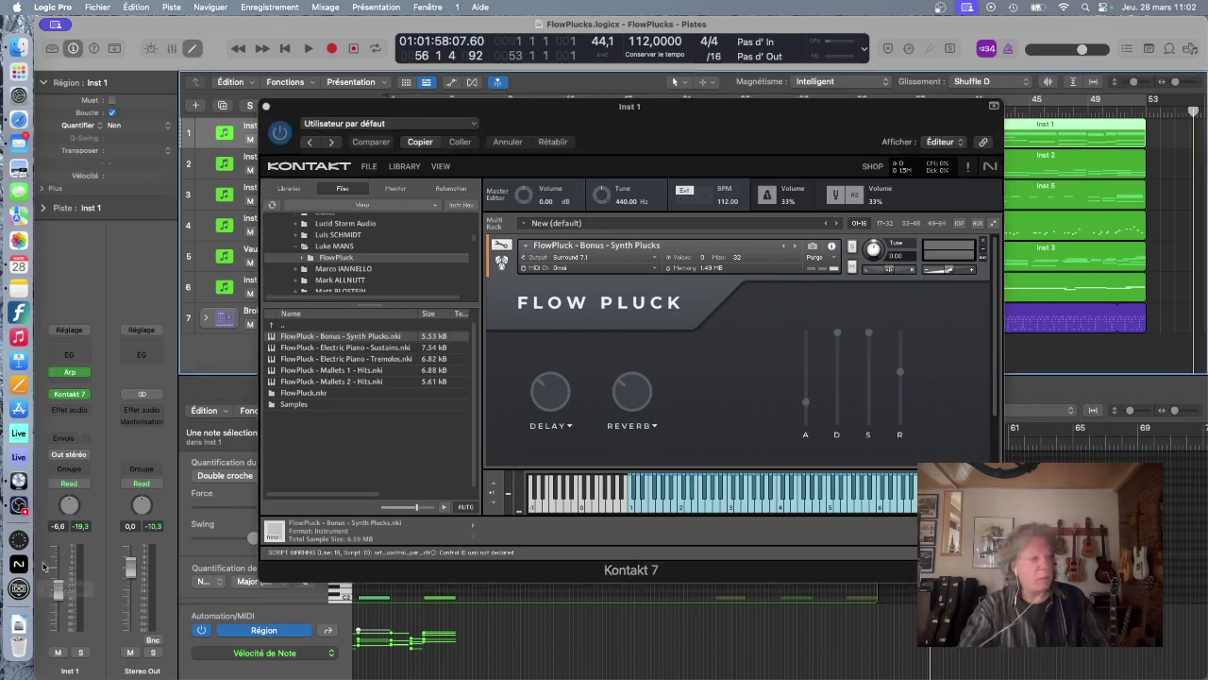
left_click(71, 374)
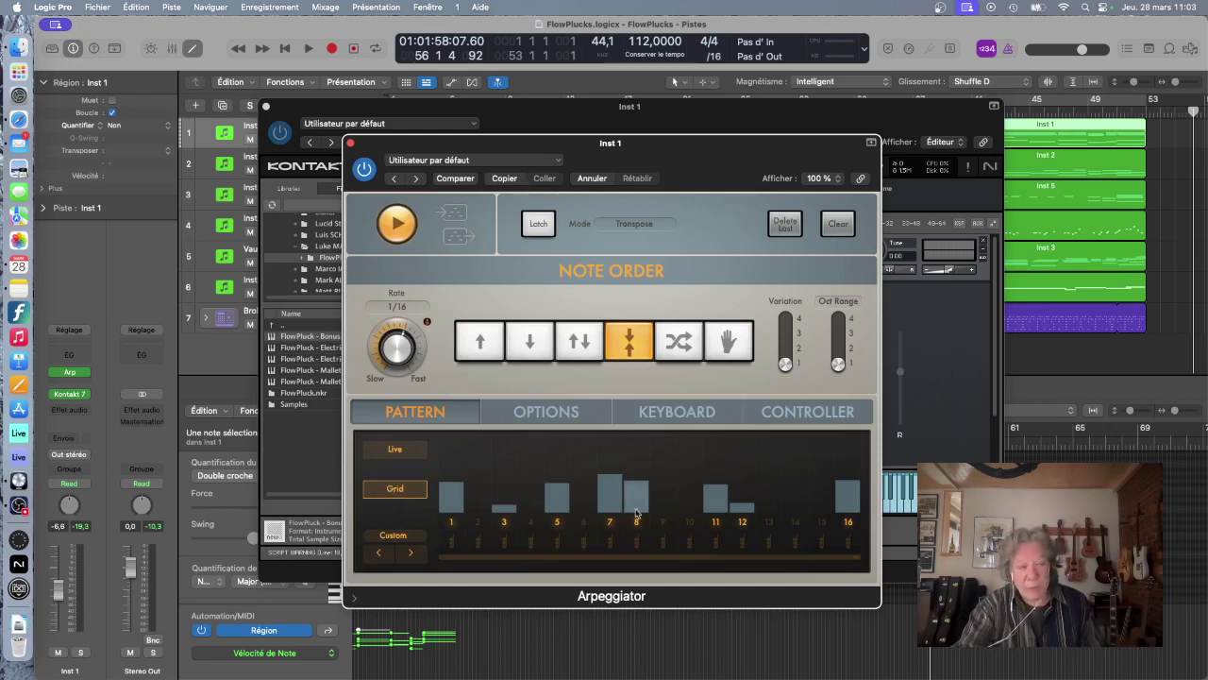
left_click(665, 488)
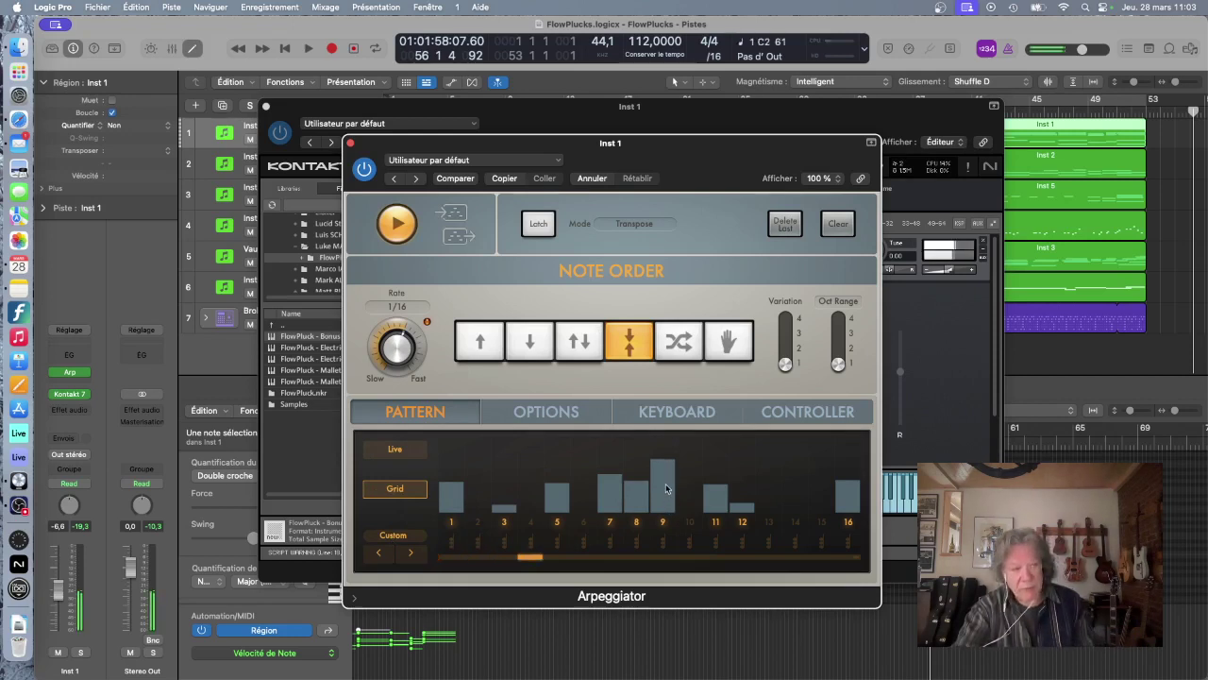
left_click_drag(666, 488, 666, 530)
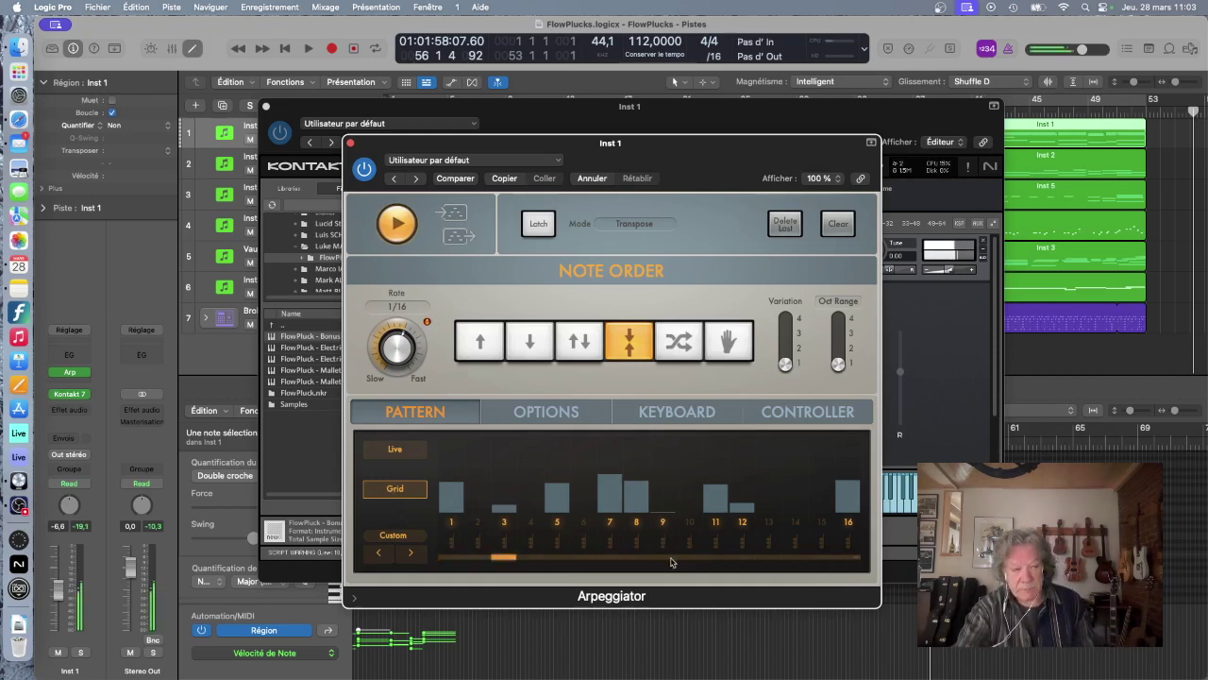
left_click(706, 492)
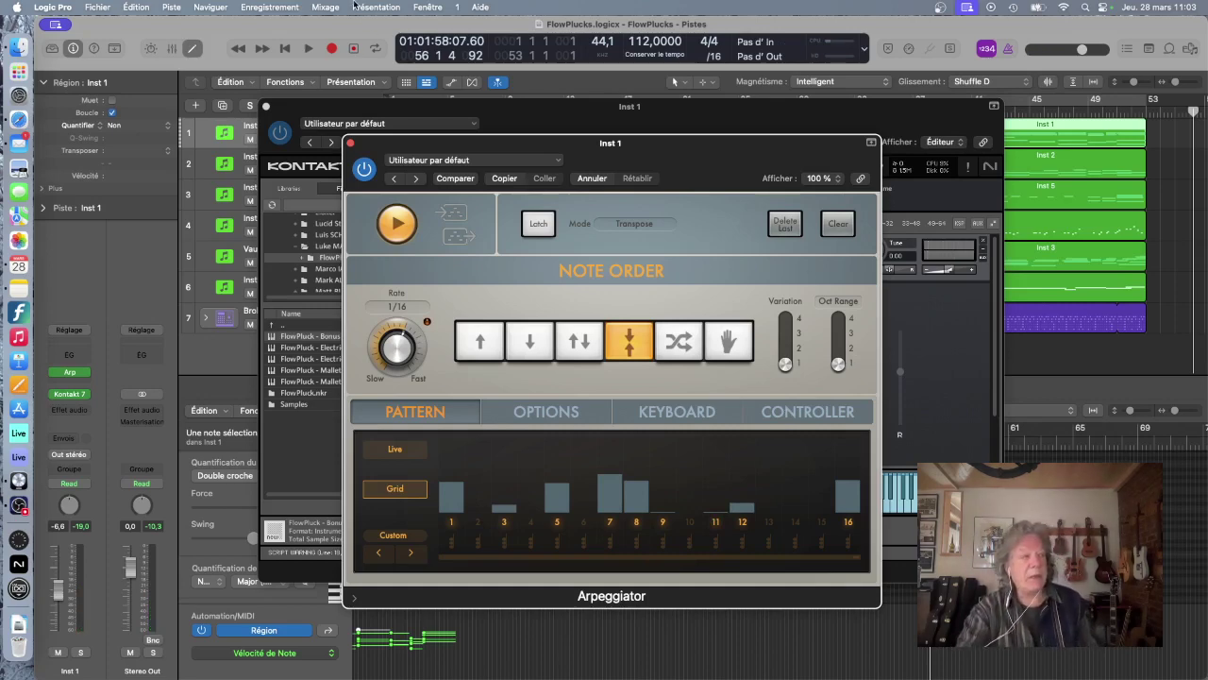
left_click(349, 143)
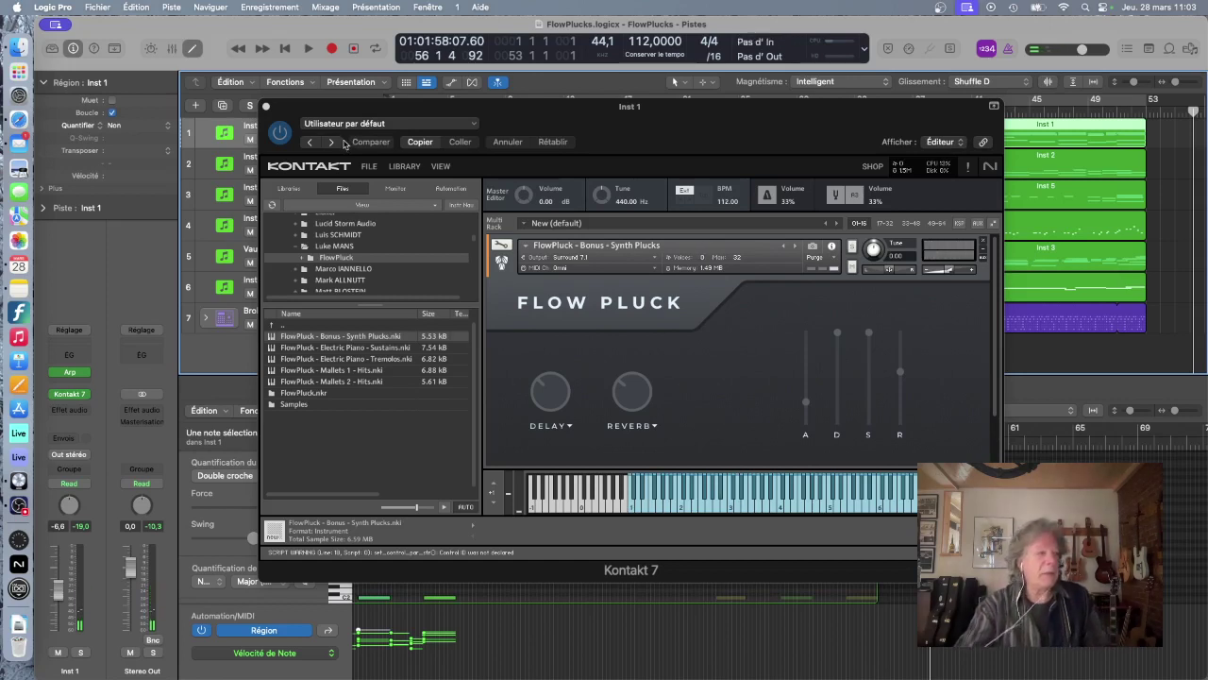
- Bypass the Arpeggiator on the Inst 1 track
mouse_move(91, 378)
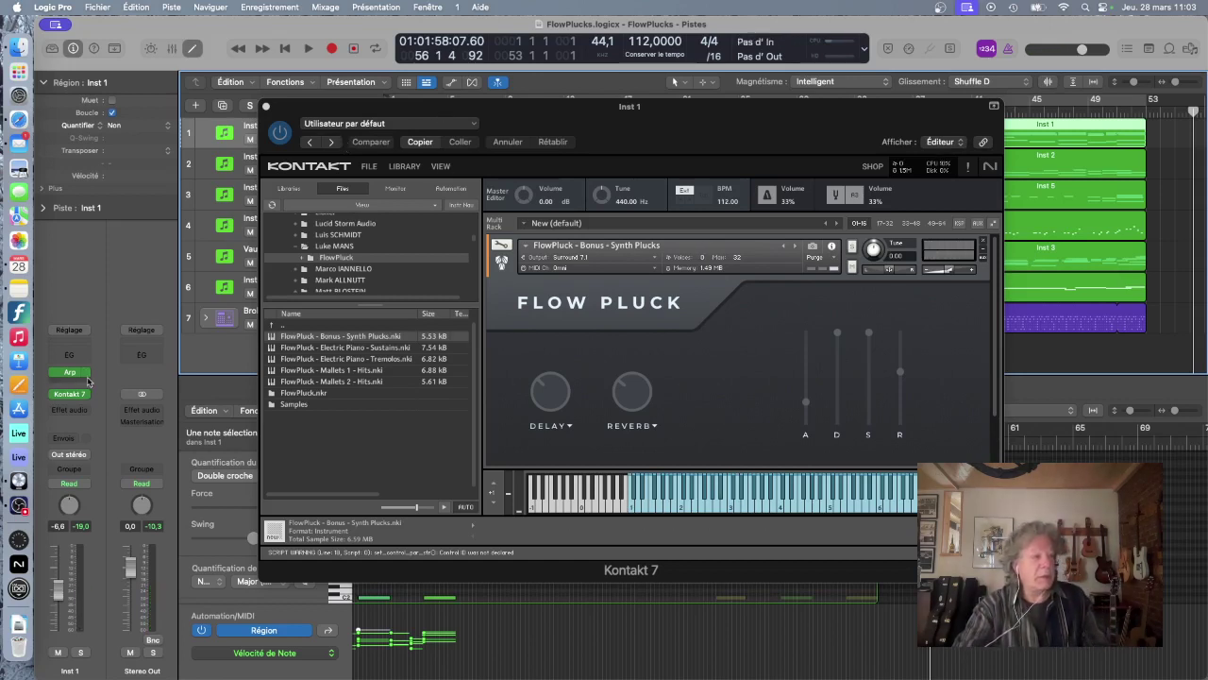
left_click(56, 374)
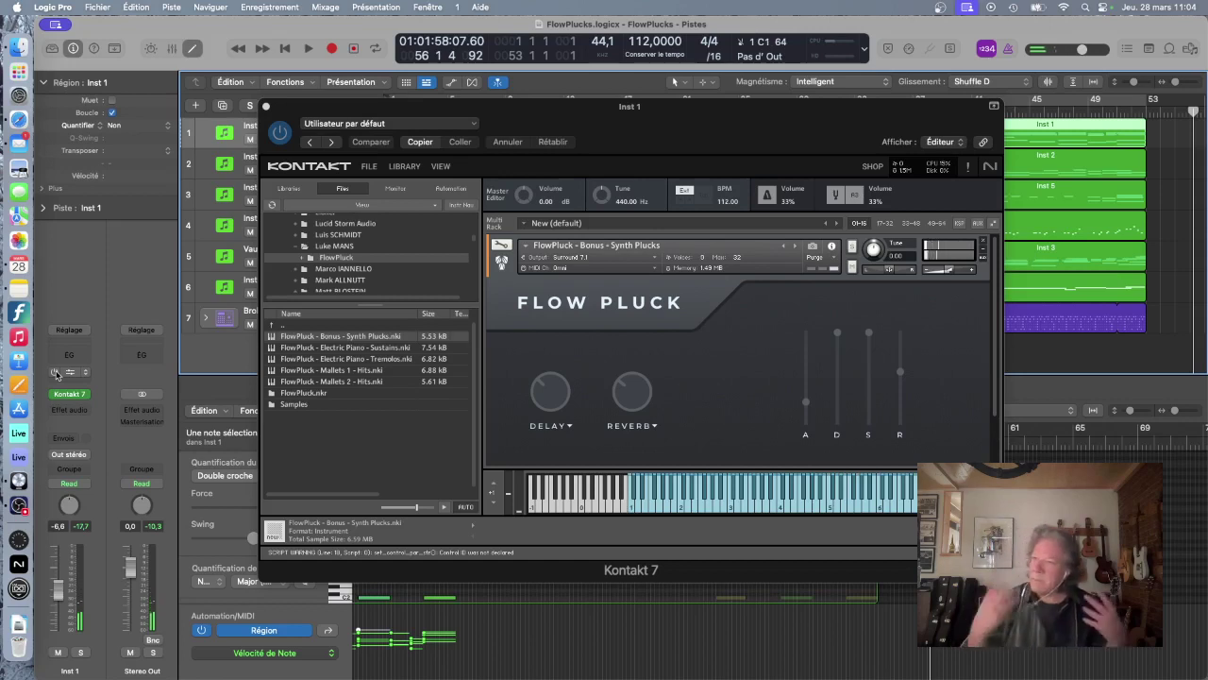
left_click(56, 375)
left_click(94, 432)
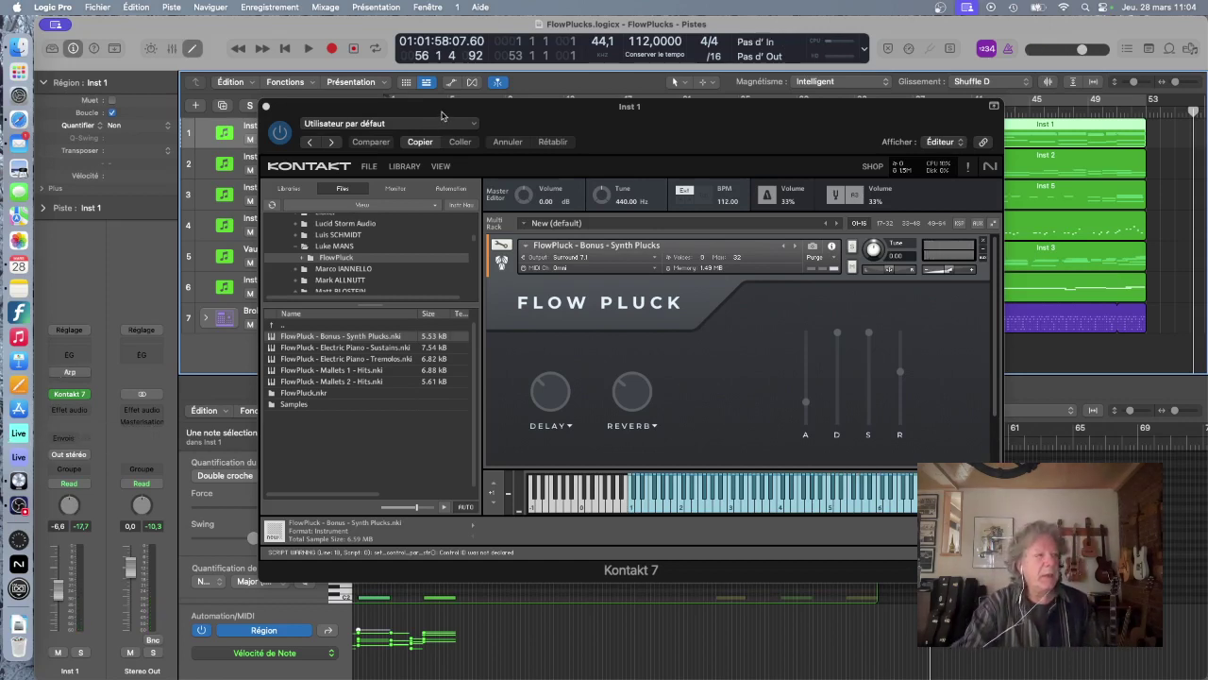
- Replace the Inst 1 Kontakt window with the one from the Inst 2 track and bypass that track's Arpeggiator
left_click_drag(440, 117, 501, 195)
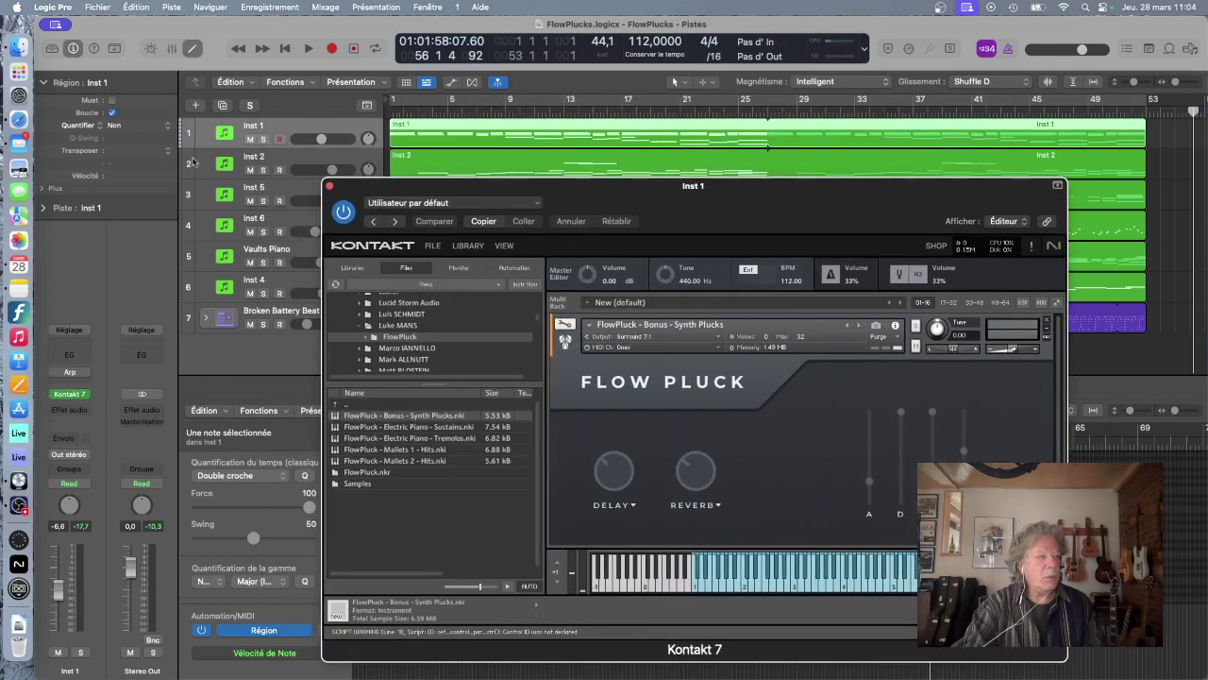
left_click(280, 161)
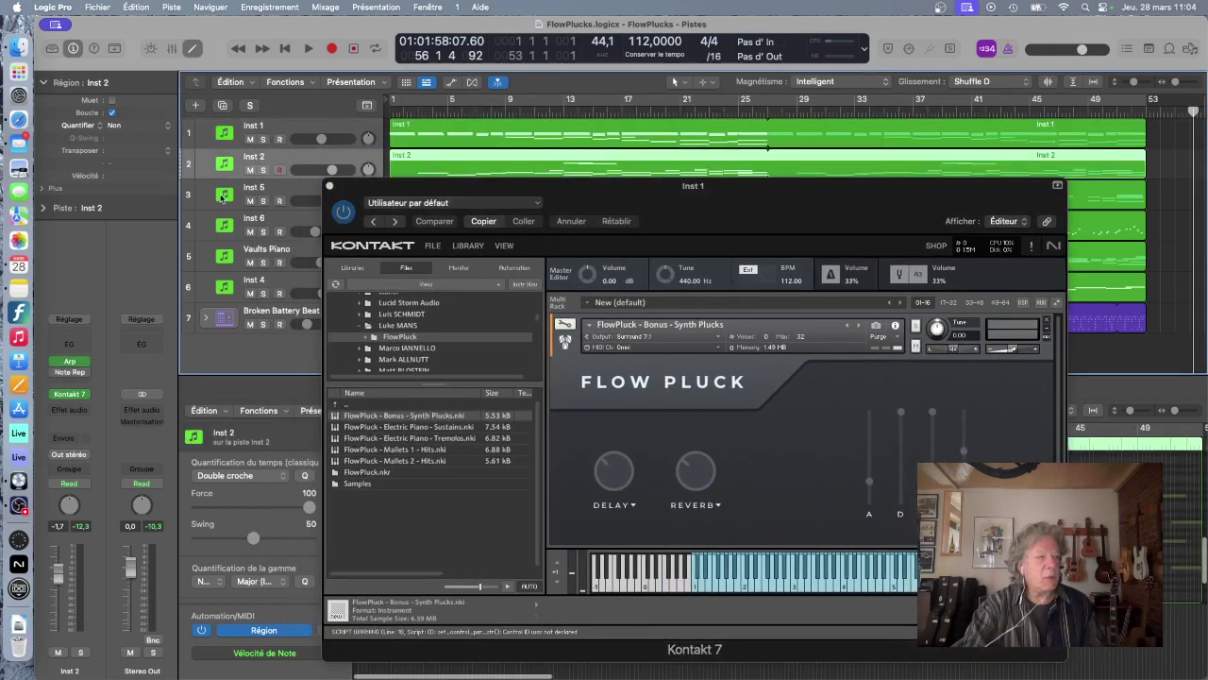
left_click(69, 395)
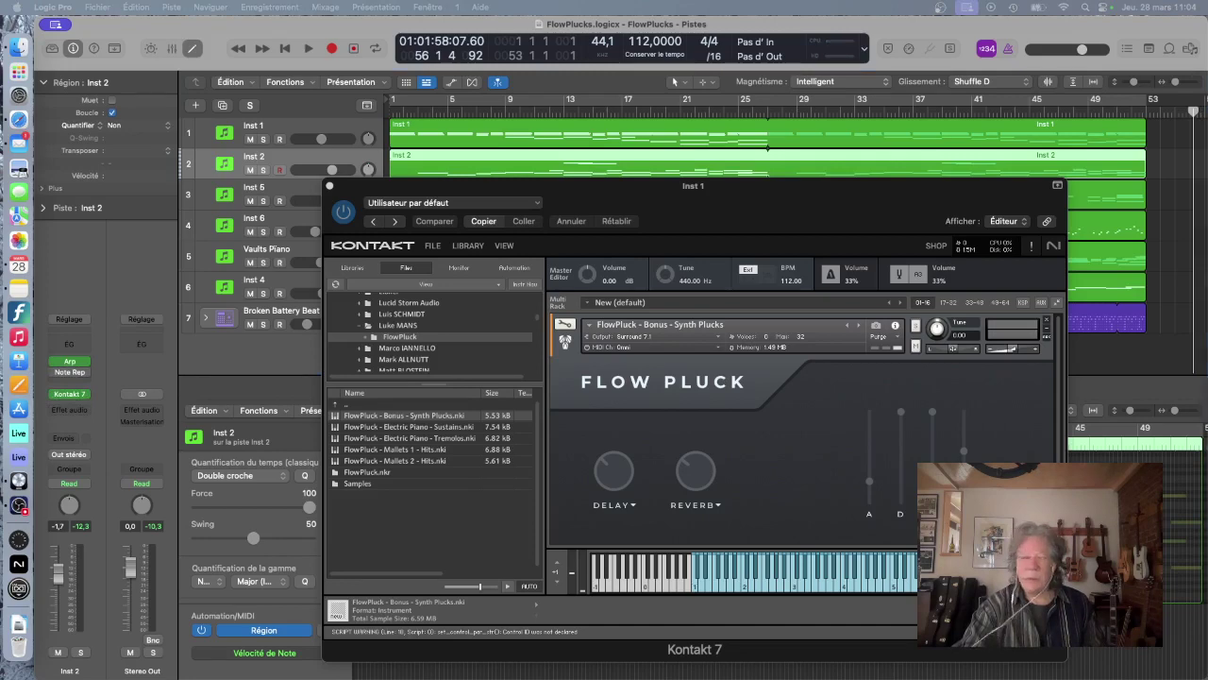
left_click(69, 394)
left_click_drag(521, 166, 542, 152)
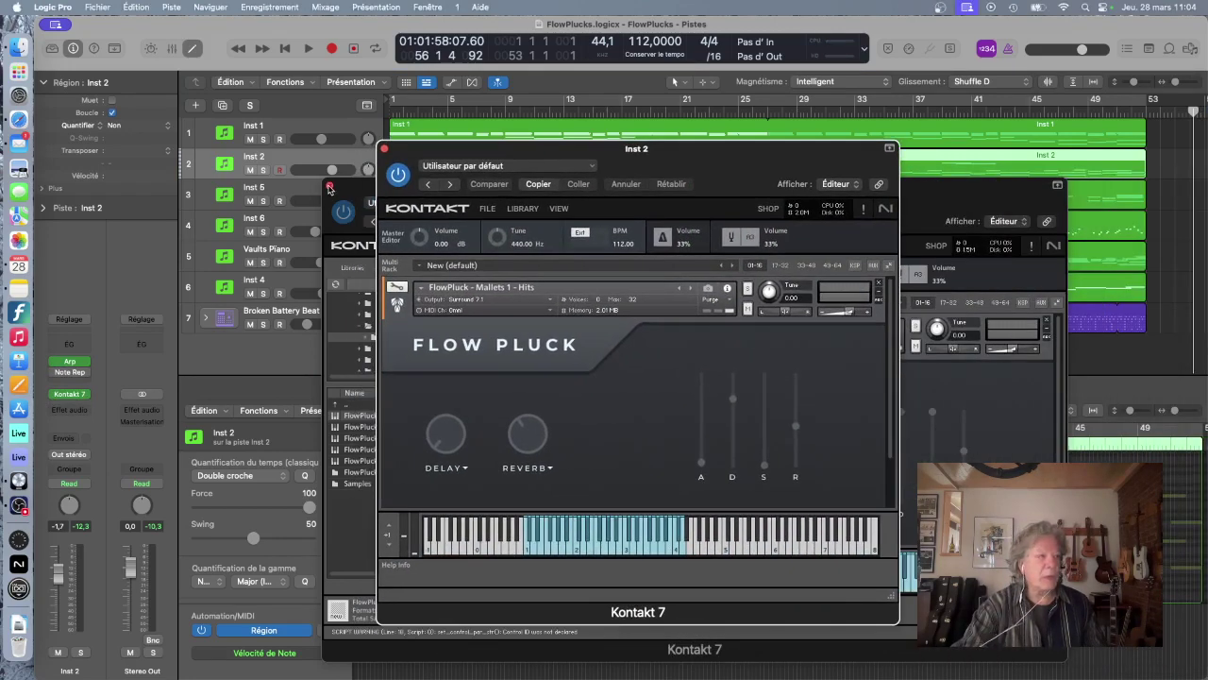
left_click(329, 188)
left_click_drag(695, 159, 691, 151)
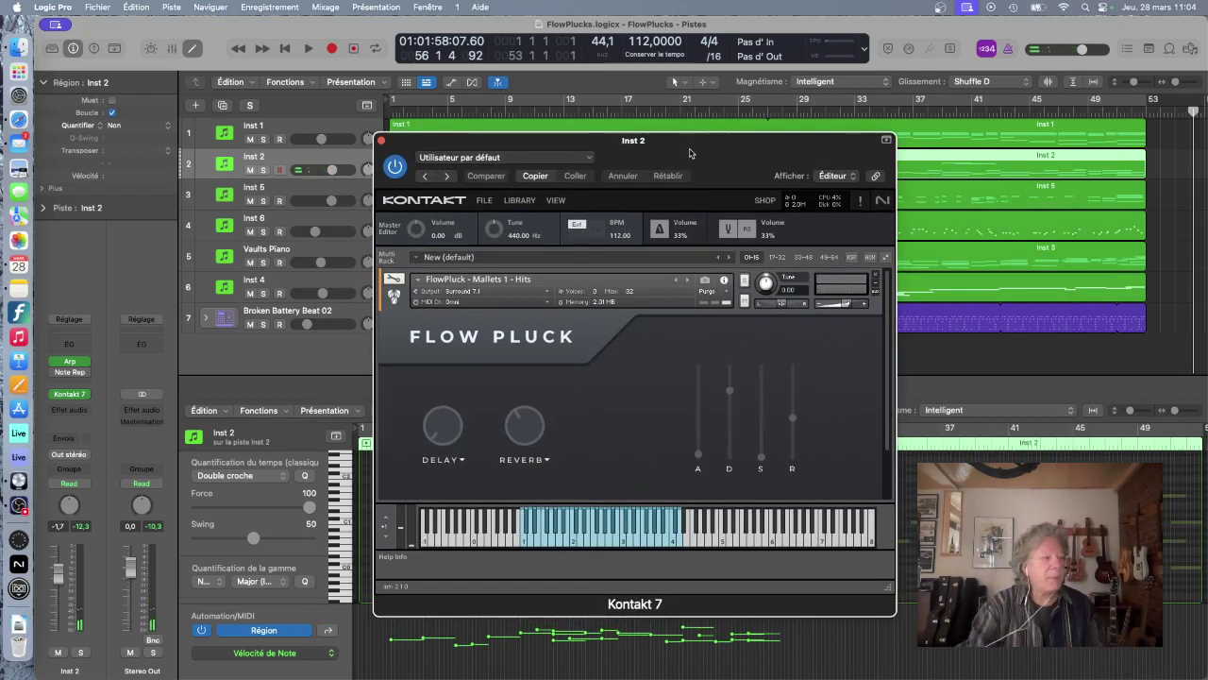
left_click(53, 361)
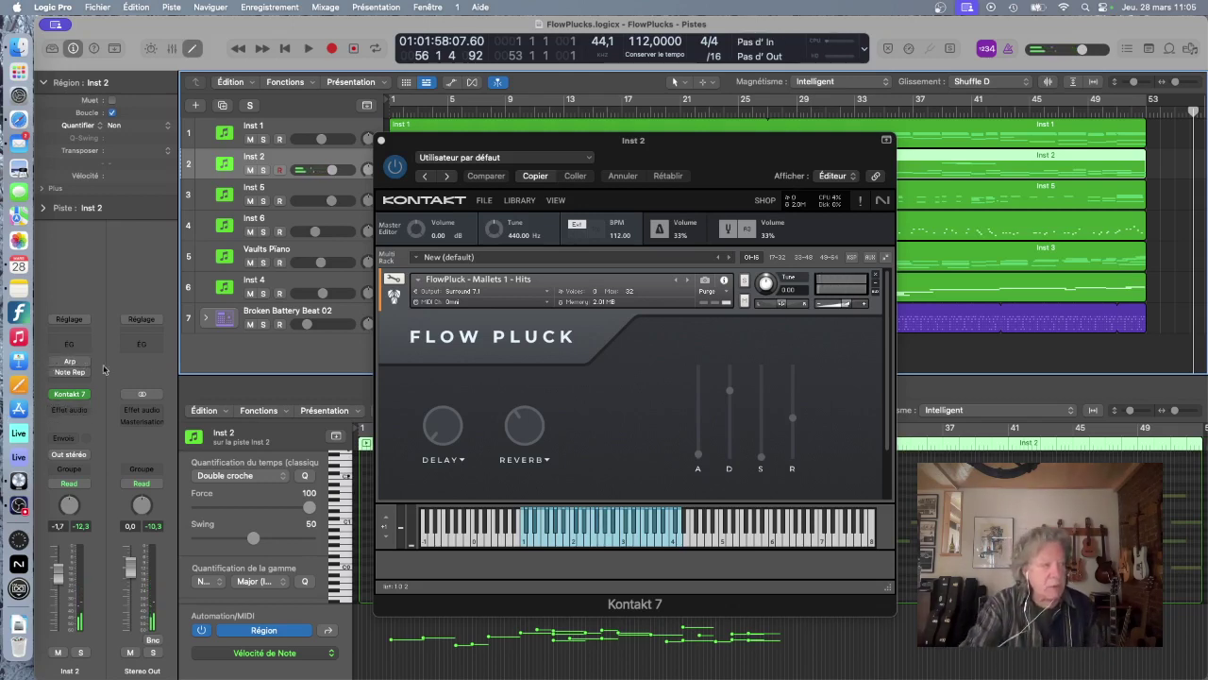
mouse_move(57, 364)
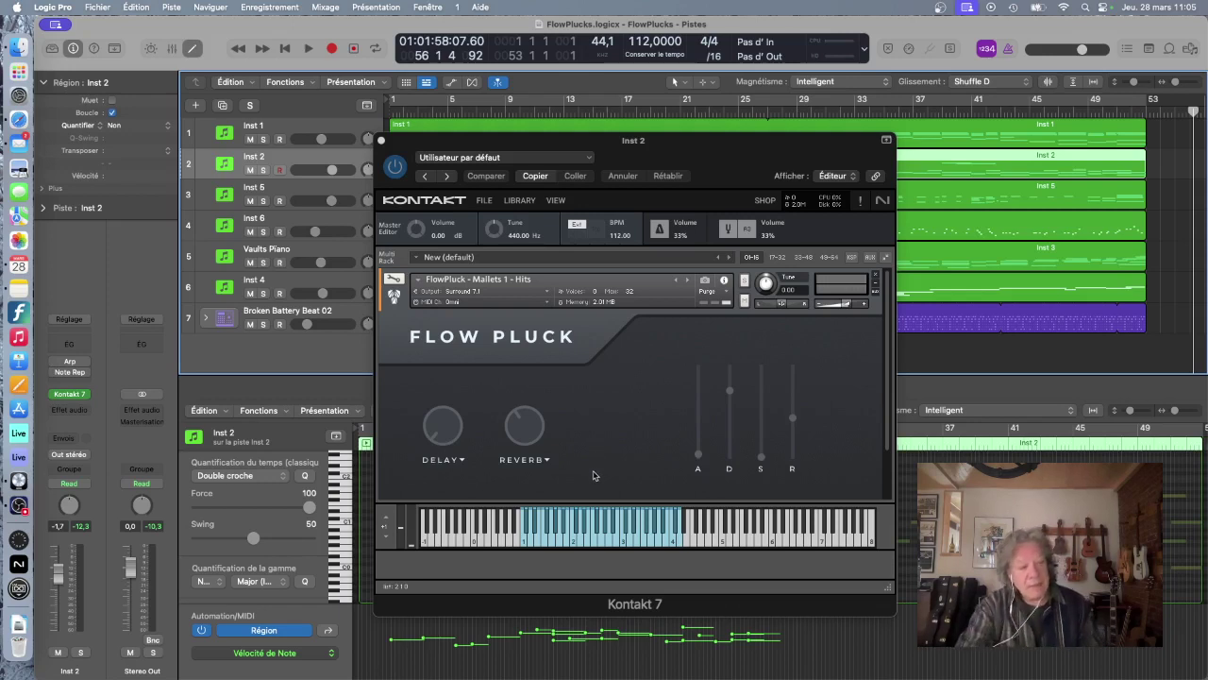
- Choose Delay for the first effect of the Mallets 1 - Hits patch and change the second effect to Distortion
left_click(462, 462)
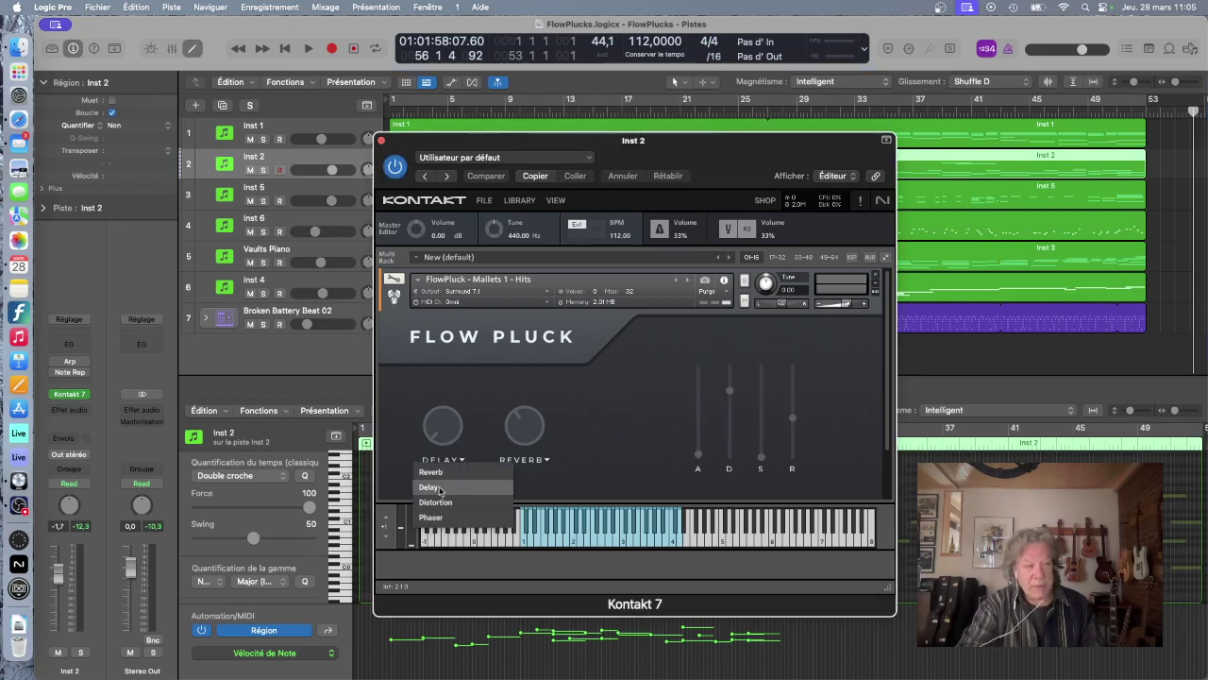
left_click(439, 487)
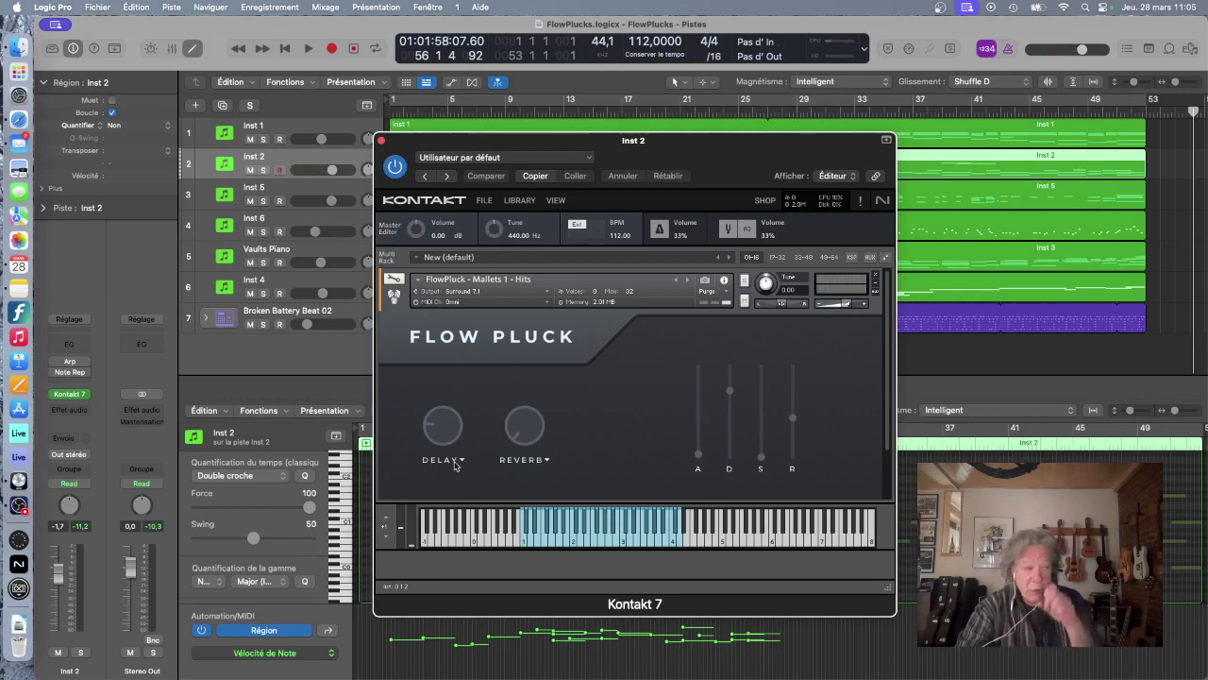
left_click(549, 461)
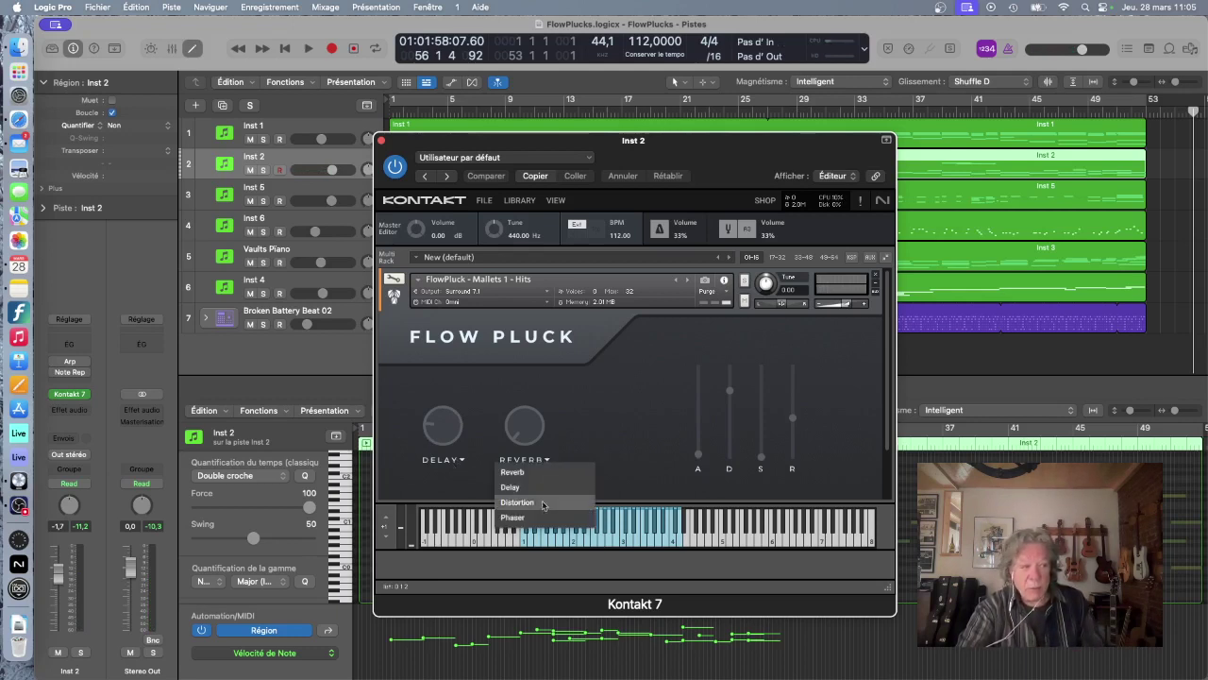
left_click(537, 503)
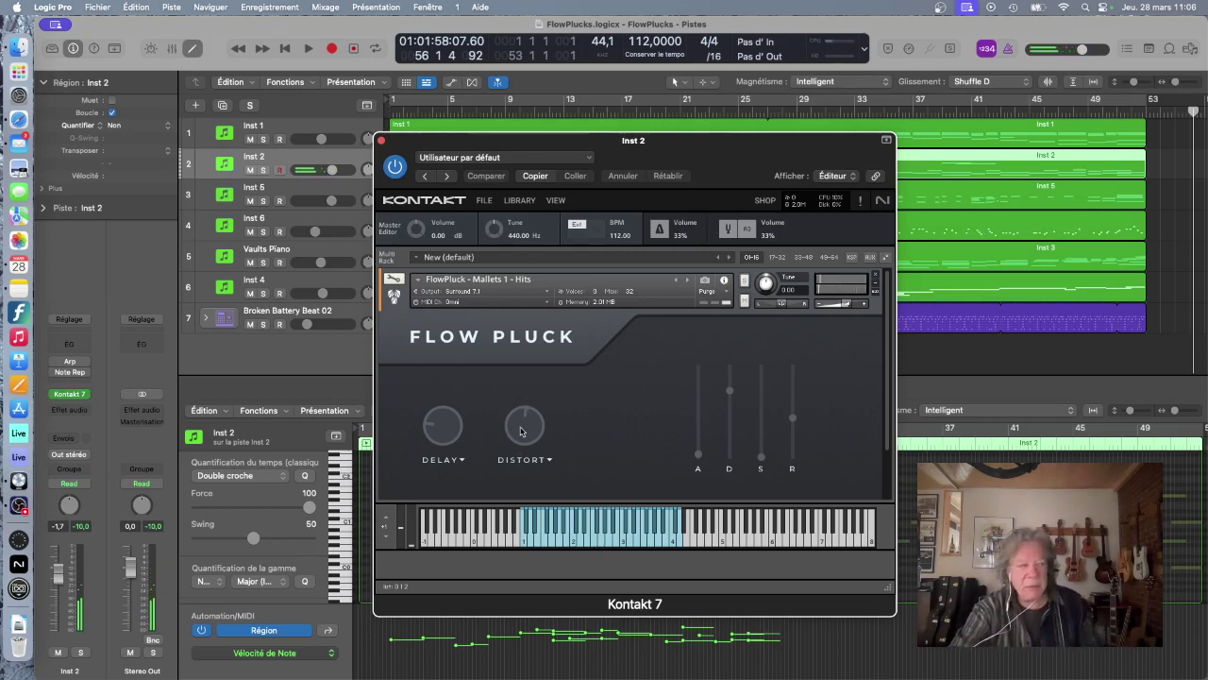
- Set the second effect of the Mallets 1 - Hits patch to Reverb and check the effect choices for the first one
left_click(549, 461)
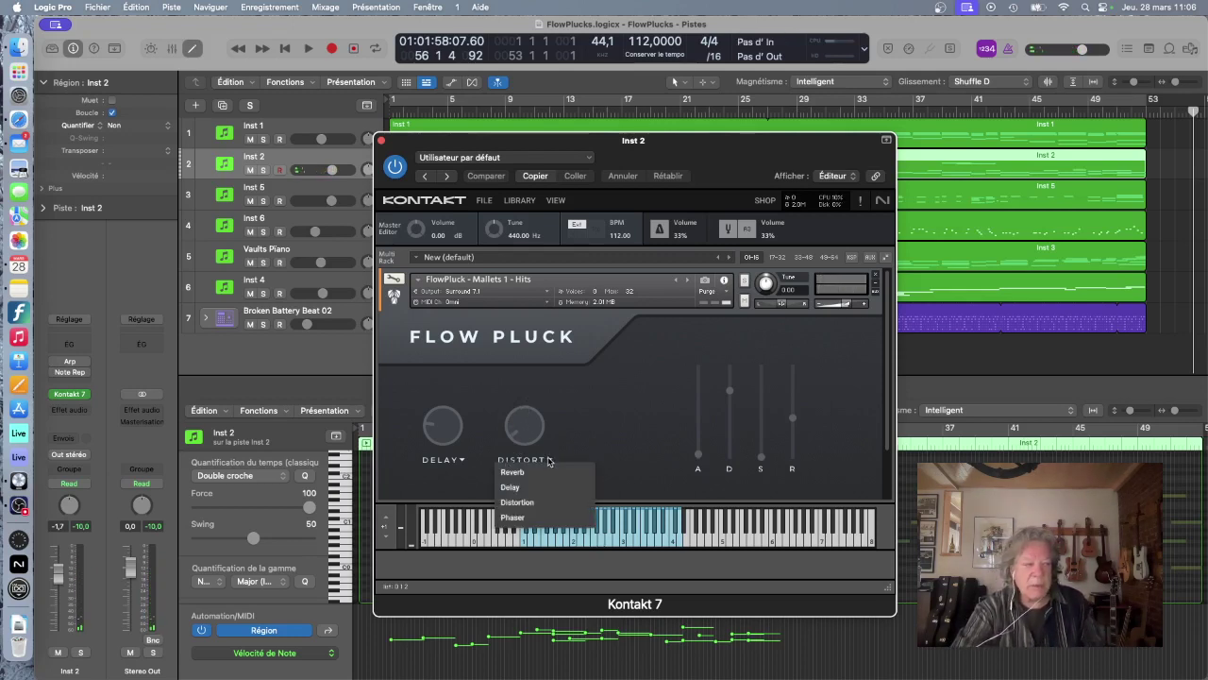
left_click(532, 473)
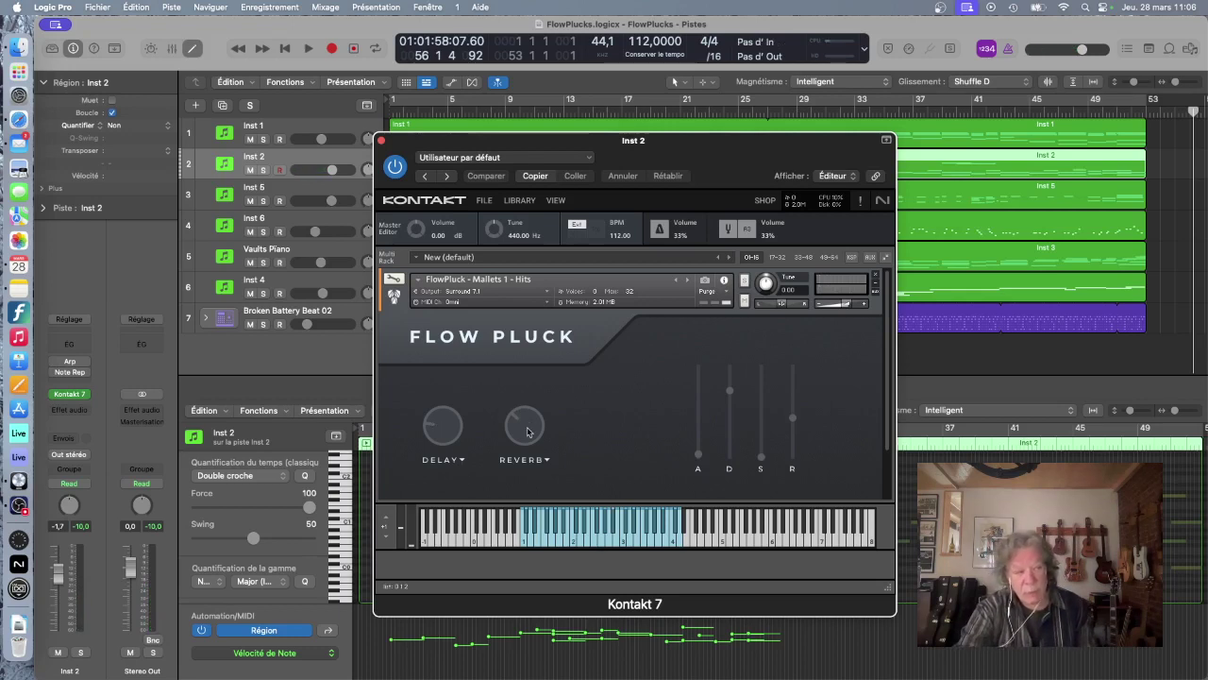
left_click(462, 461)
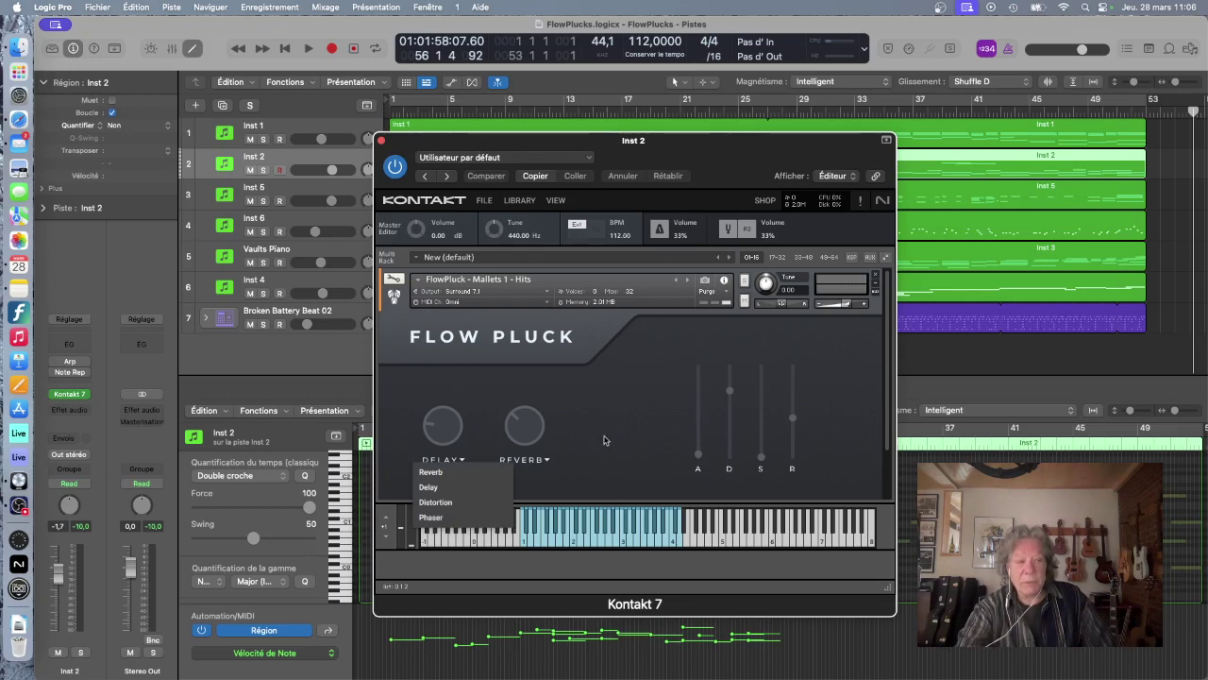
left_click(638, 422)
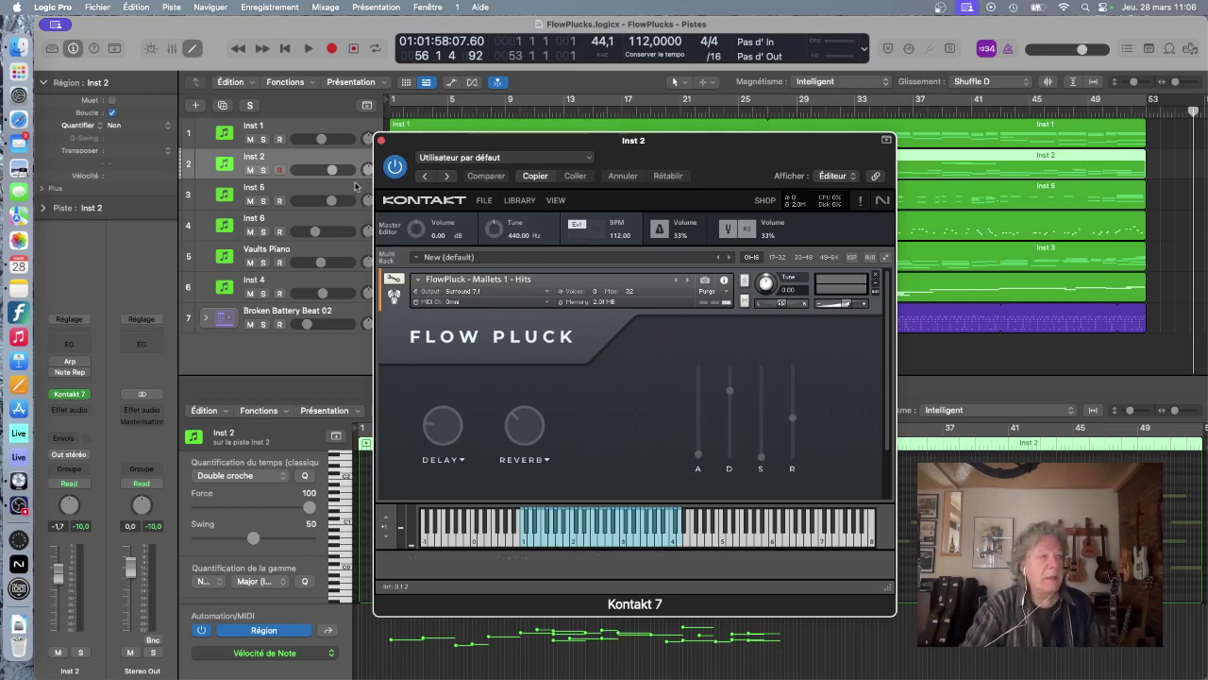
- Open the Kontakt instrument of the Inst 5 track and bypass that track's Arpeggiator
left_click(282, 192)
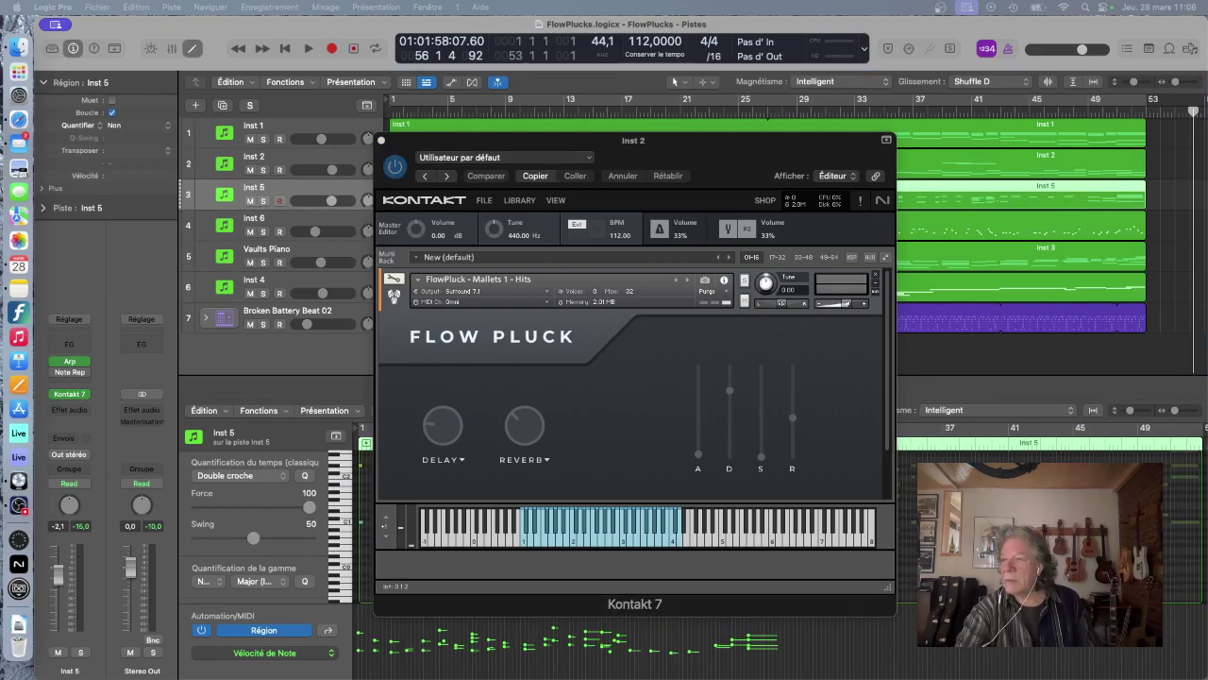
left_click_drag(647, 185, 535, 166)
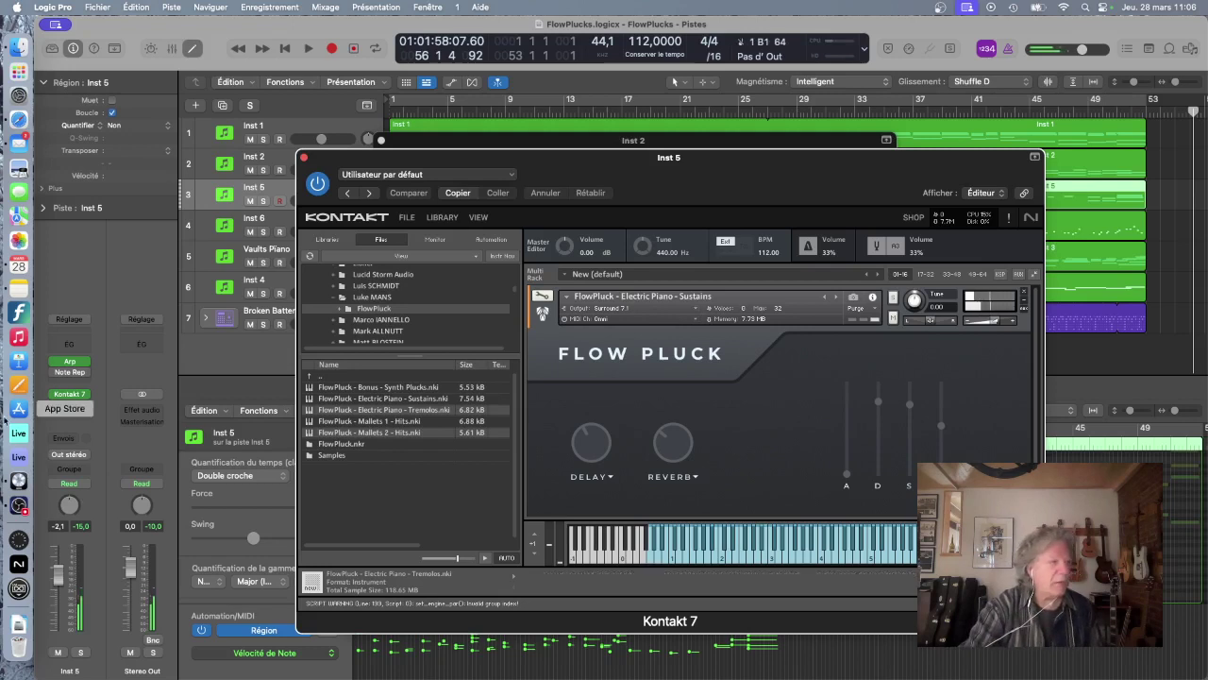
mouse_move(57, 366)
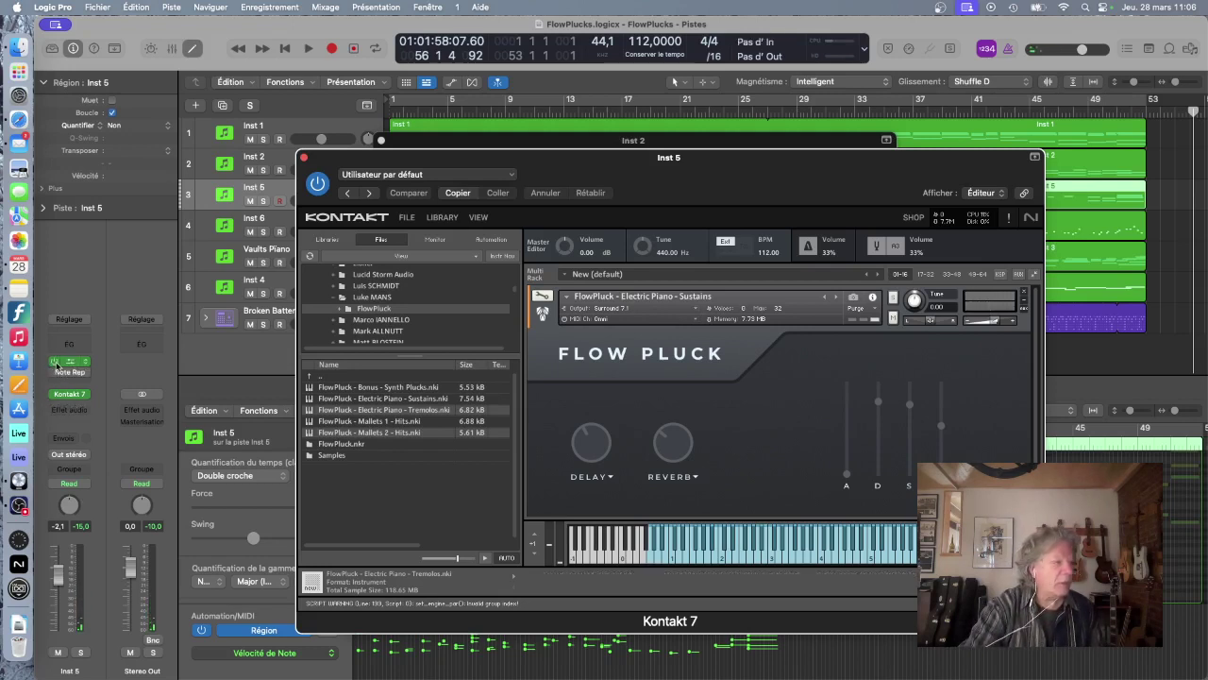
left_click(55, 362)
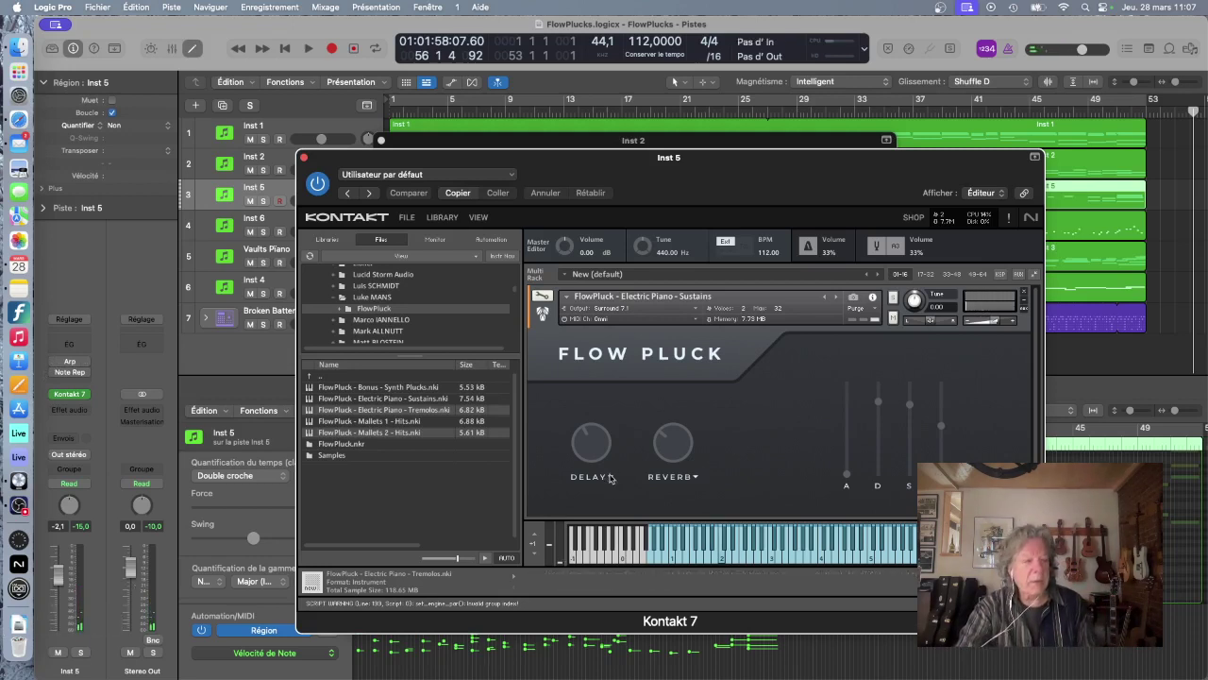
- Audition Distortion and Reverb as the first effect of the Electric Piano - Sustains patch and restore Delay
left_click(610, 478)
left_click(602, 519)
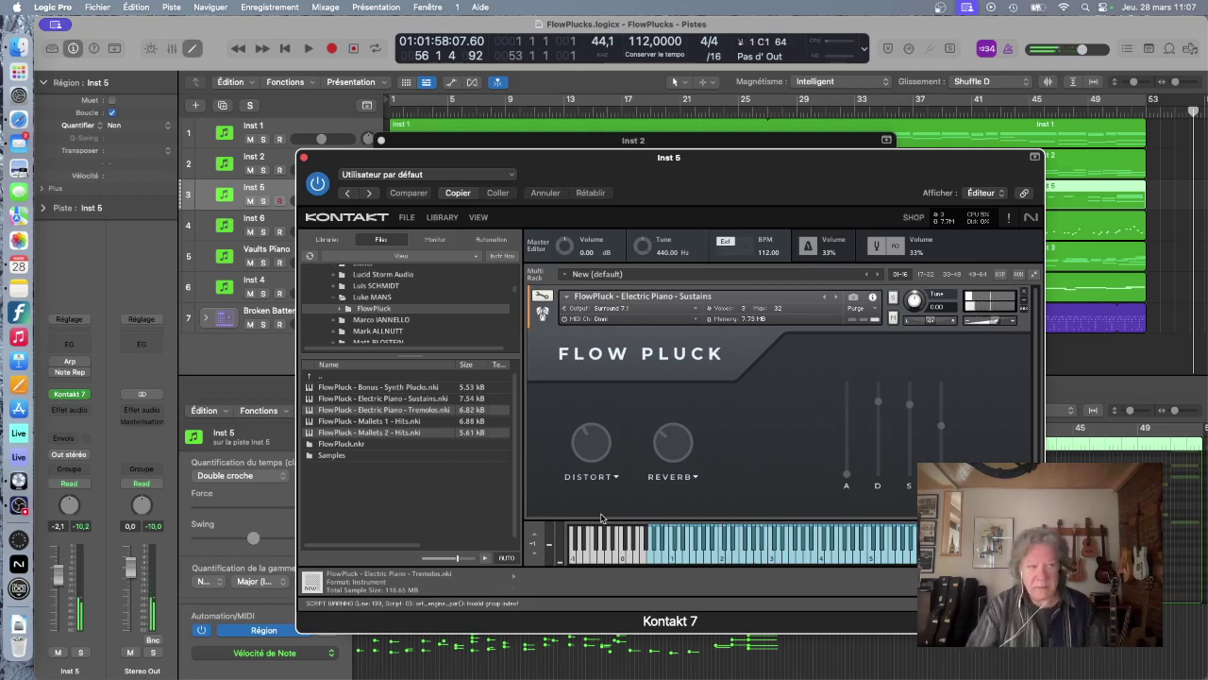
left_click(613, 478)
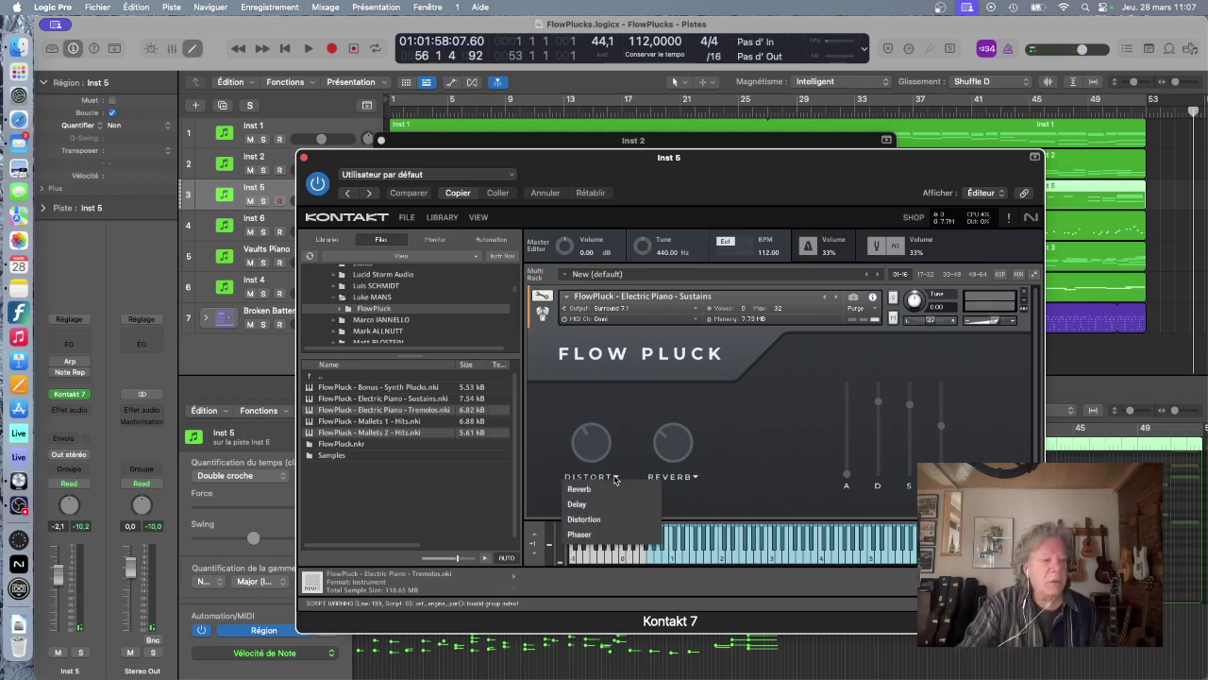
left_click(606, 493)
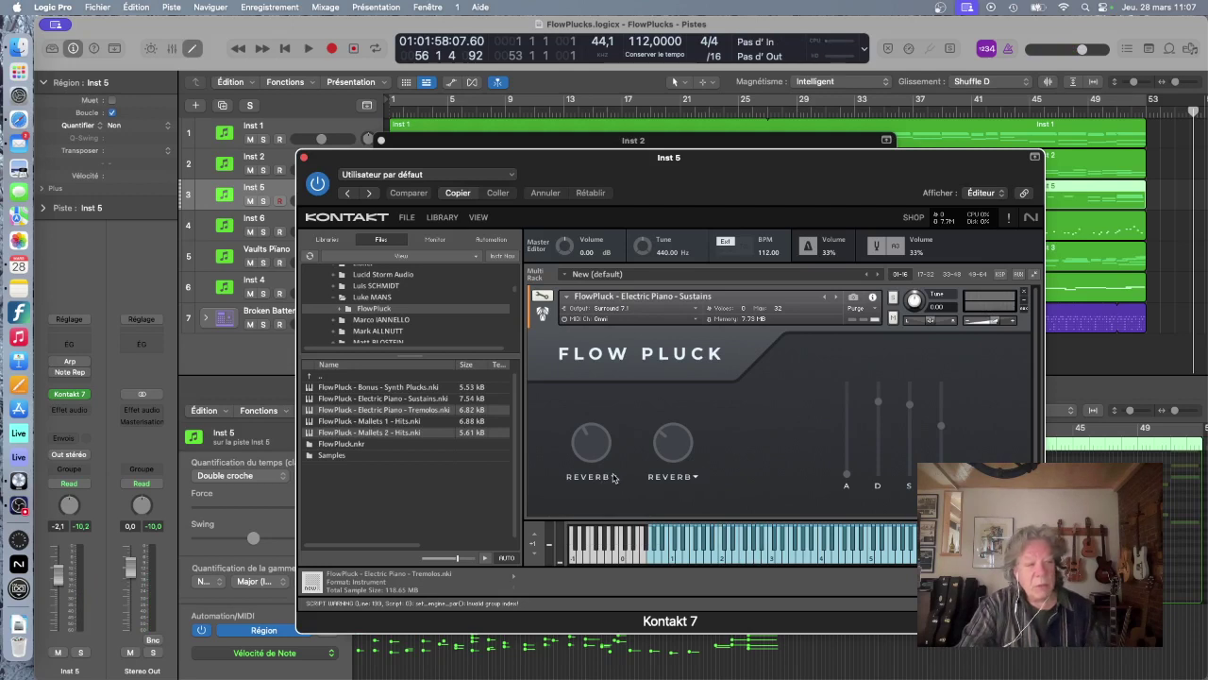
left_click(614, 477)
left_click(604, 502)
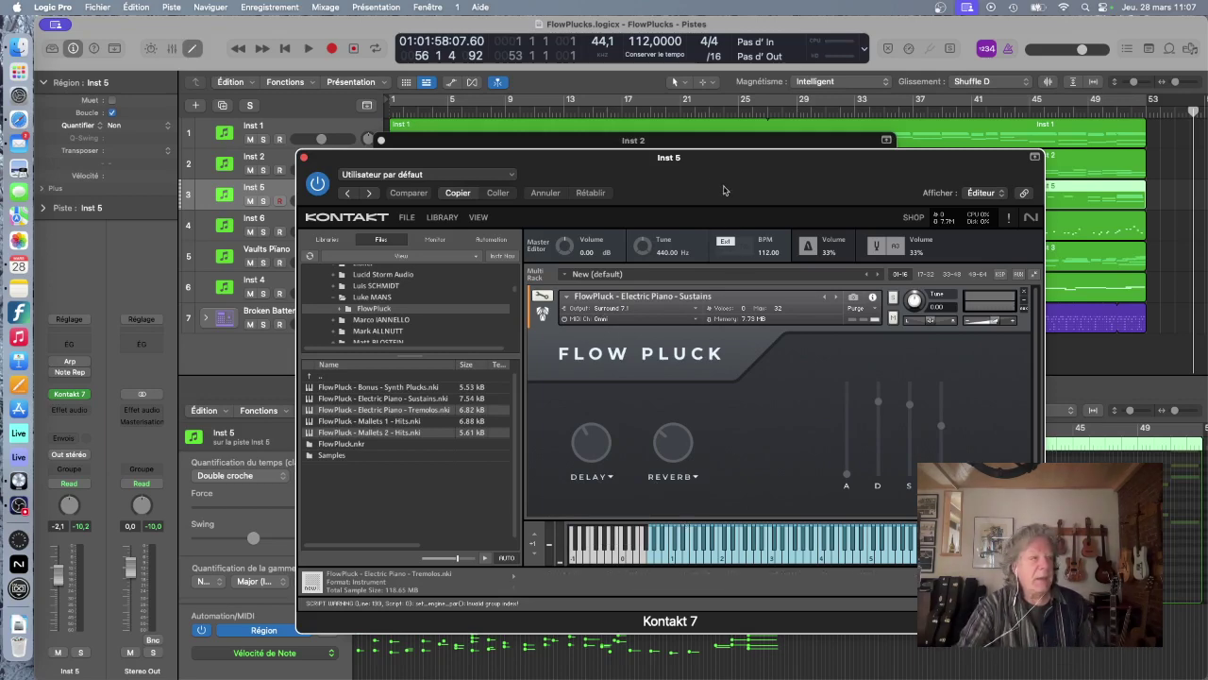
- Close the Kontakt windows of Inst 5 and Inst 2 and open the Kontakt instrument of the Inst 6 track
left_click_drag(689, 174, 786, 279)
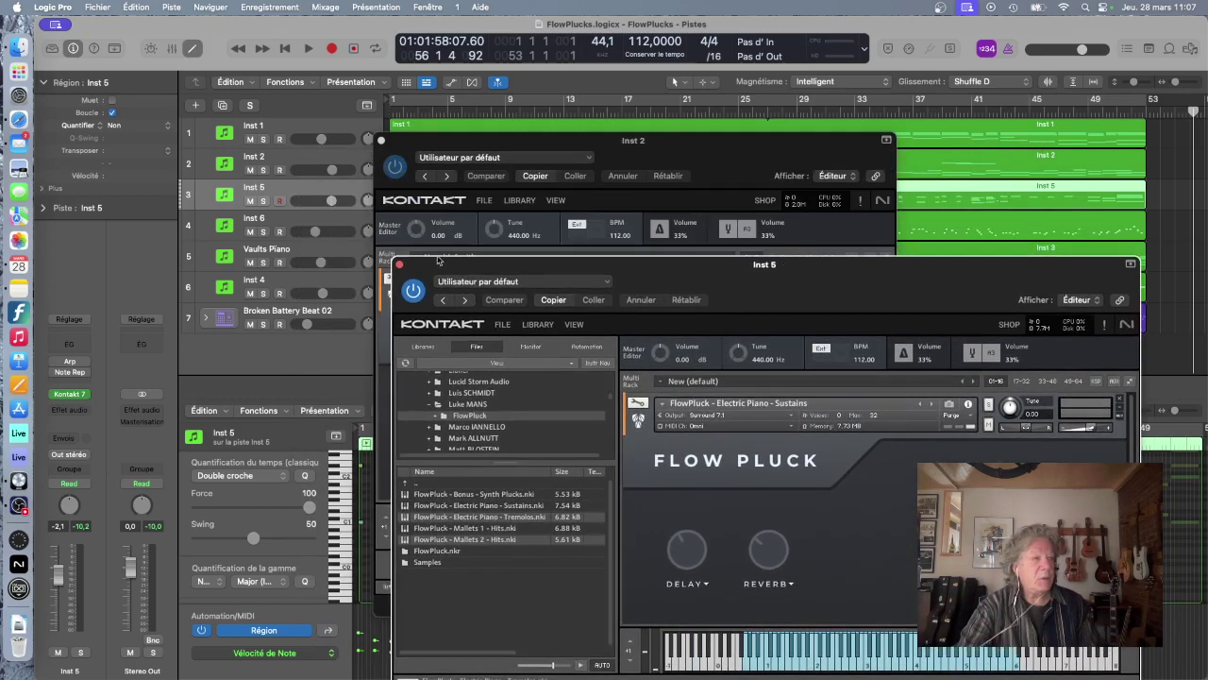
left_click(399, 264)
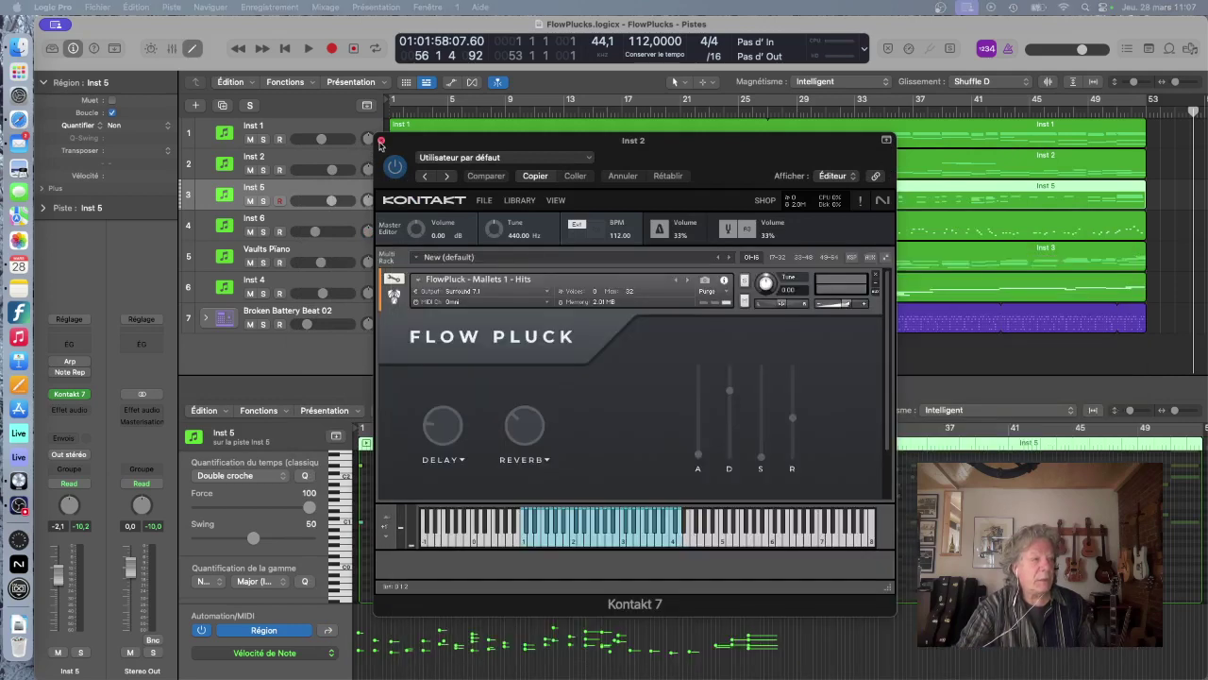
left_click(382, 140)
left_click(271, 220)
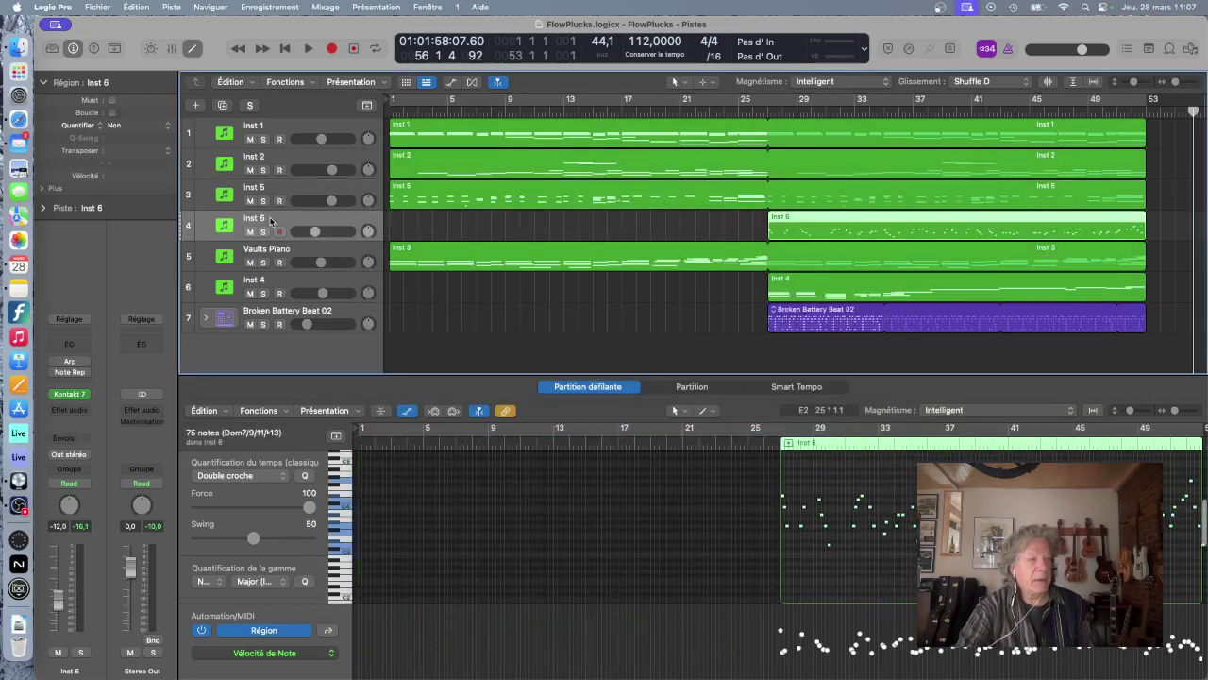
left_click(71, 394)
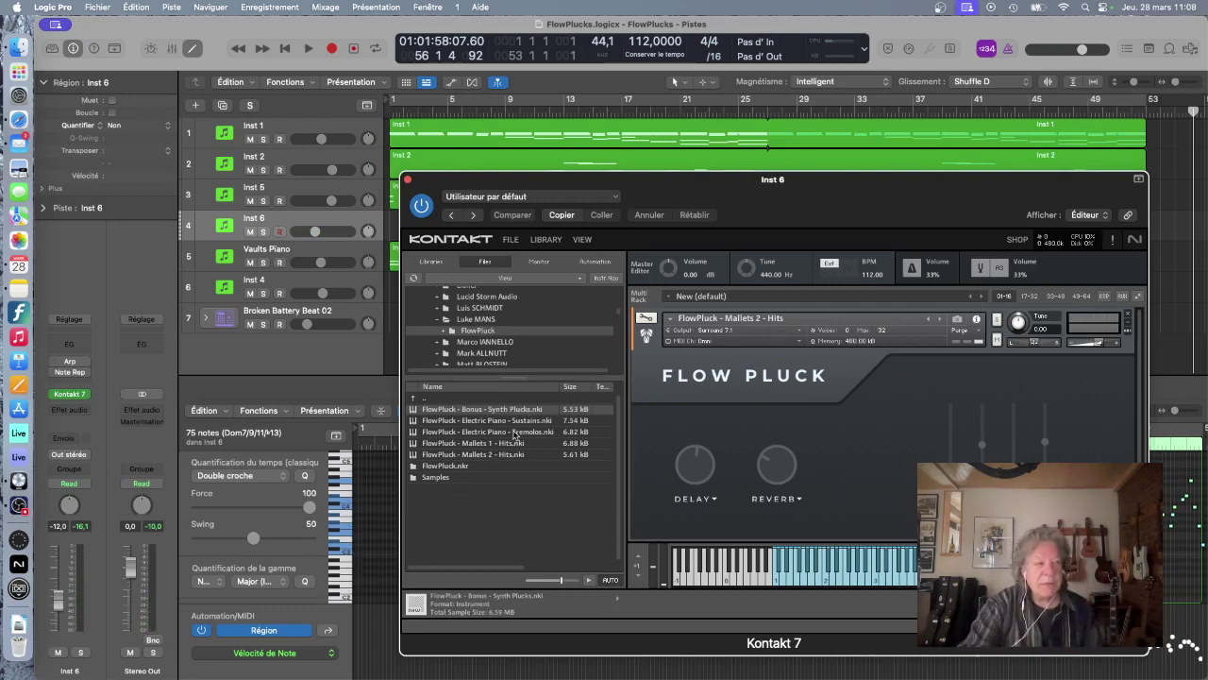
- Open the Vaults BETA instrument of the Vaults Piano track and place its window beside the Flow Pluck interface
left_click(342, 249)
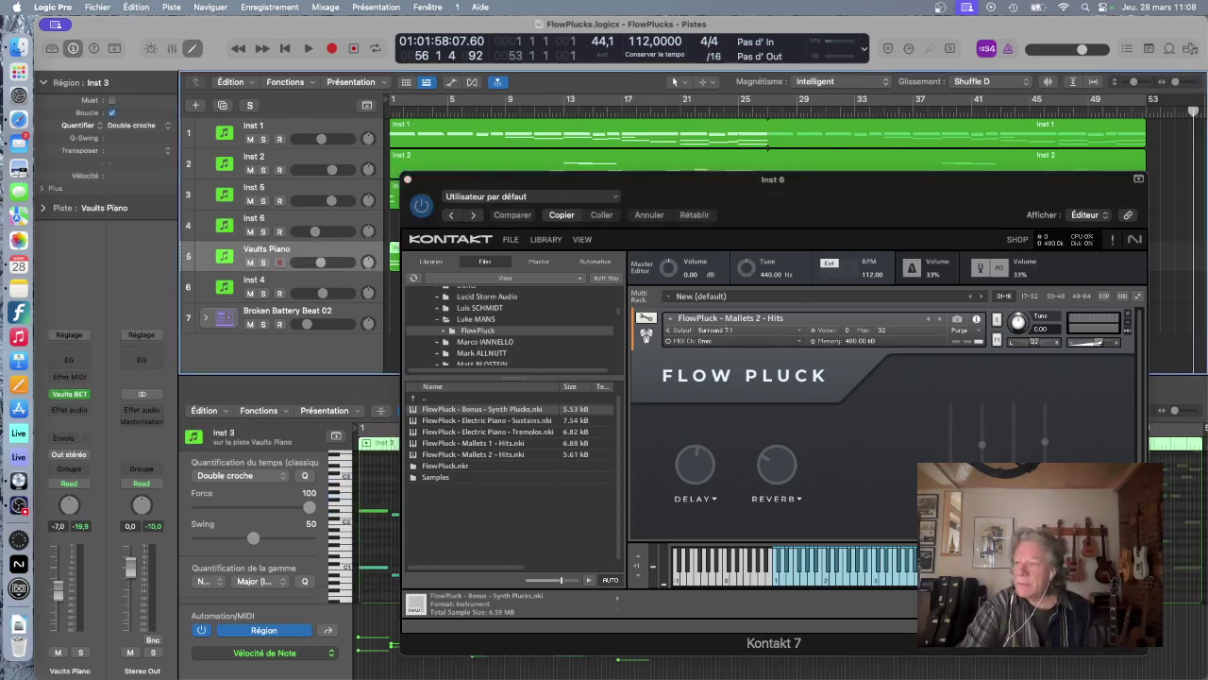
left_click(69, 394)
left_click_drag(1141, 163, 456, 110)
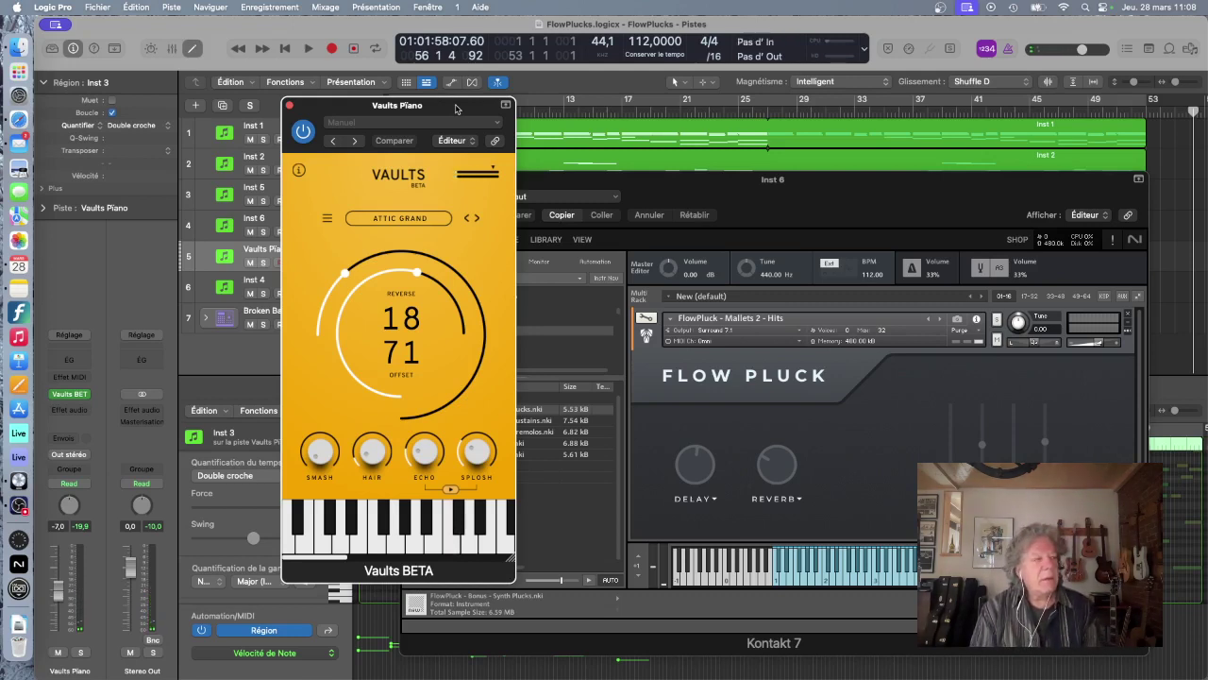
left_click_drag(425, 108, 427, 102)
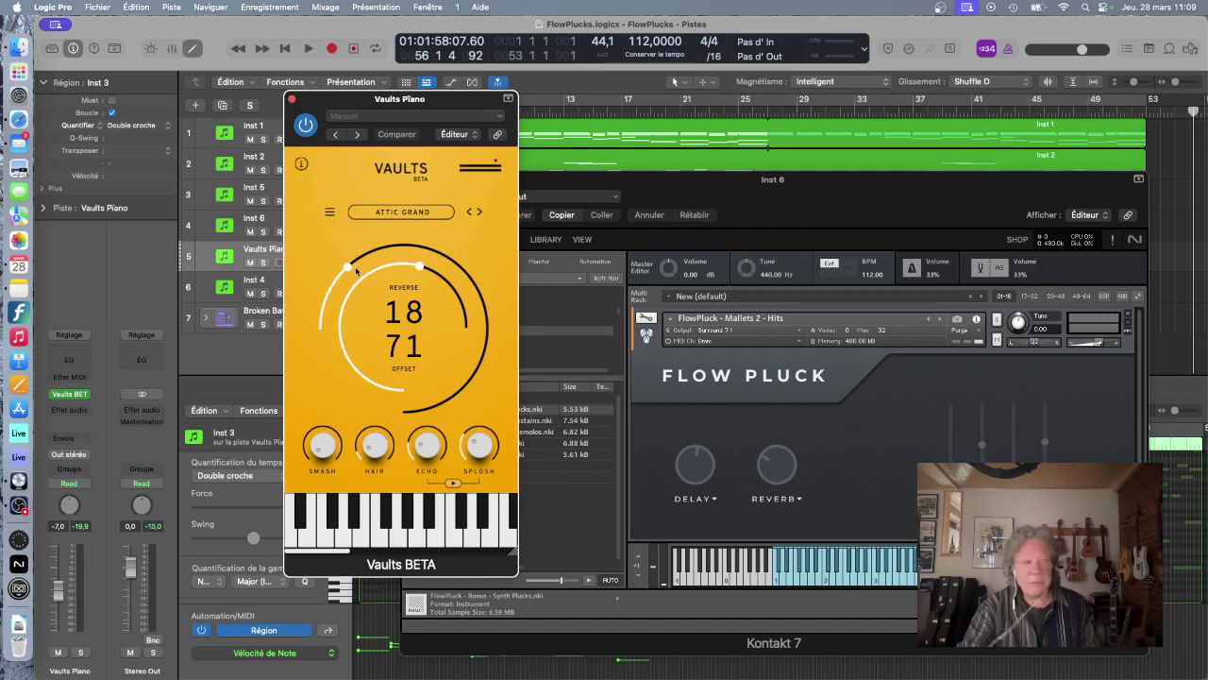
- View the list of available Vaults sounds and set the Reverse control of Attic Grand to 33
left_click(330, 215)
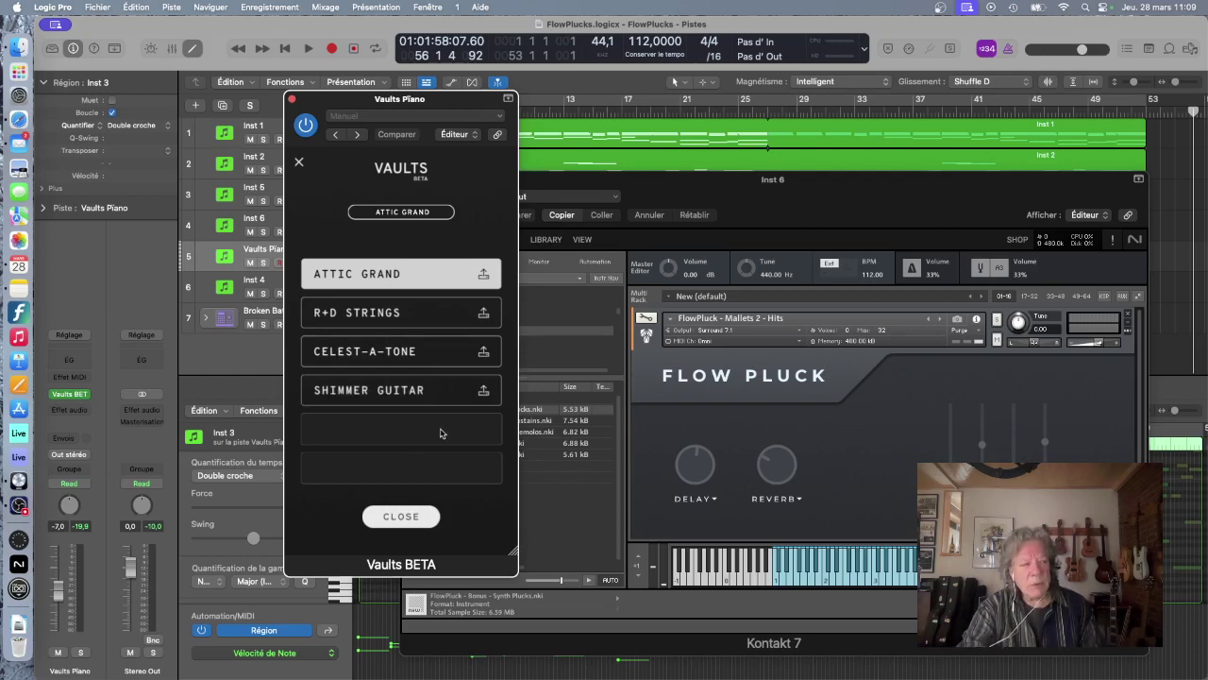
left_click(299, 161)
left_click_drag(431, 98, 702, 86)
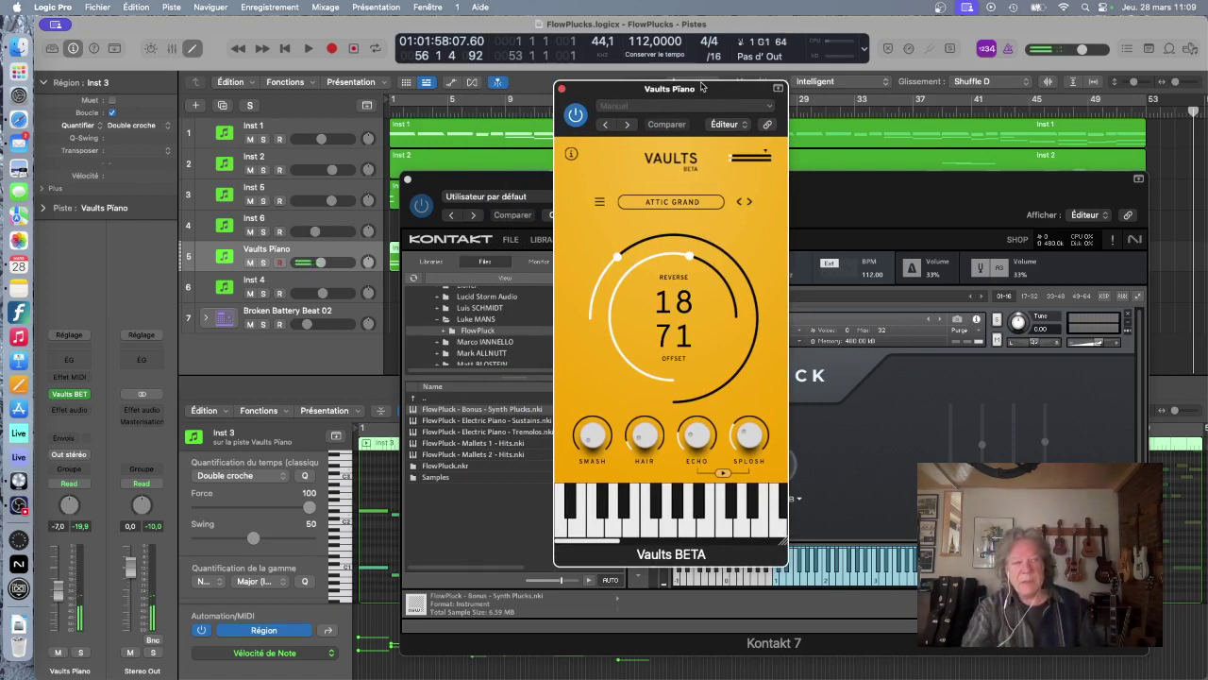
left_click_drag(618, 253, 647, 244)
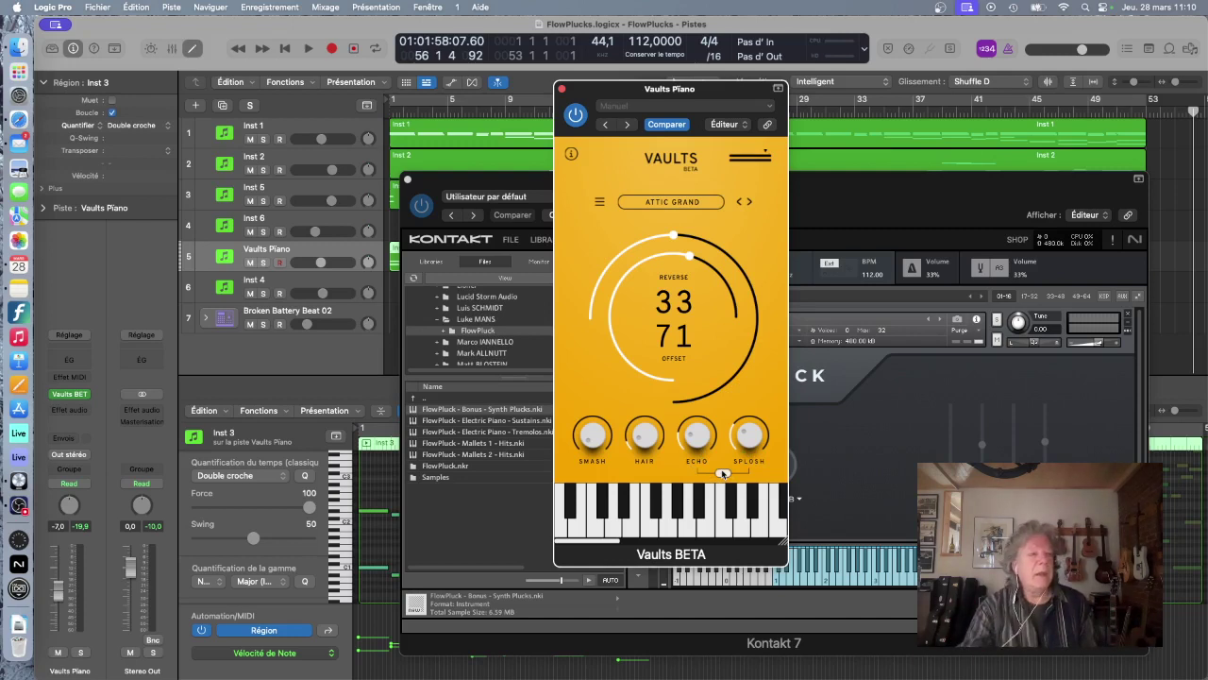
- Select the Inst 4 track and close the Inst 6 Kontakt and Vaults Piano instrument windows
left_click_drag(500, 184, 508, 318)
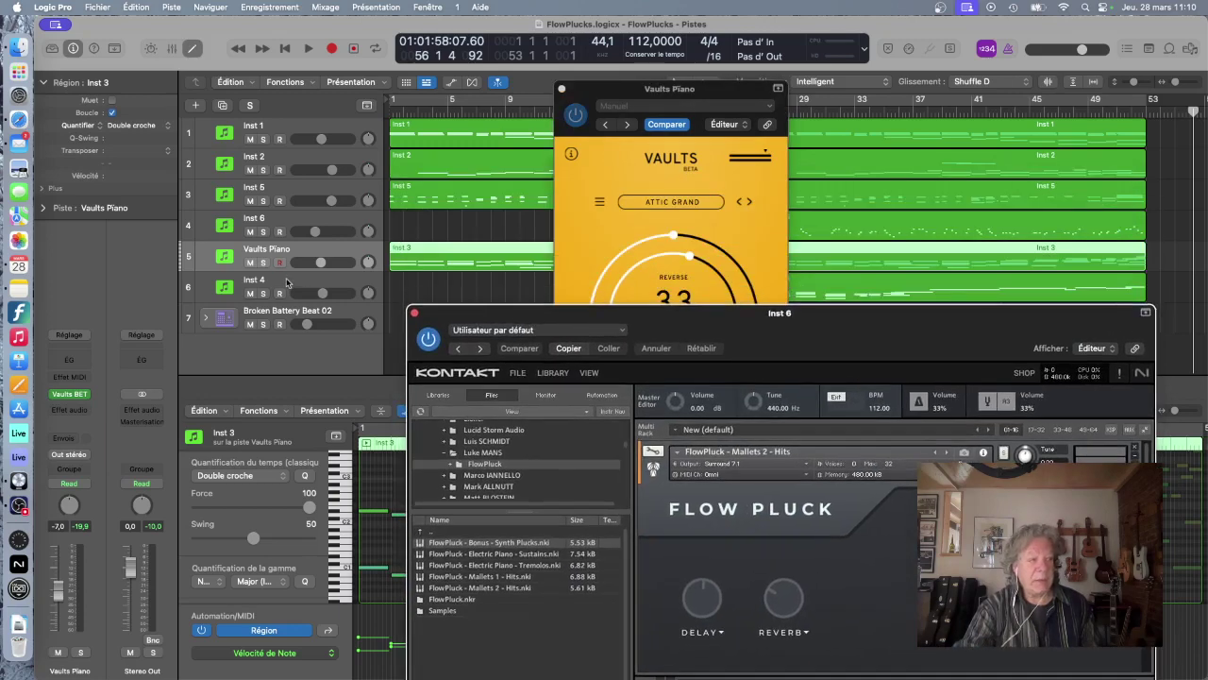
left_click(288, 283)
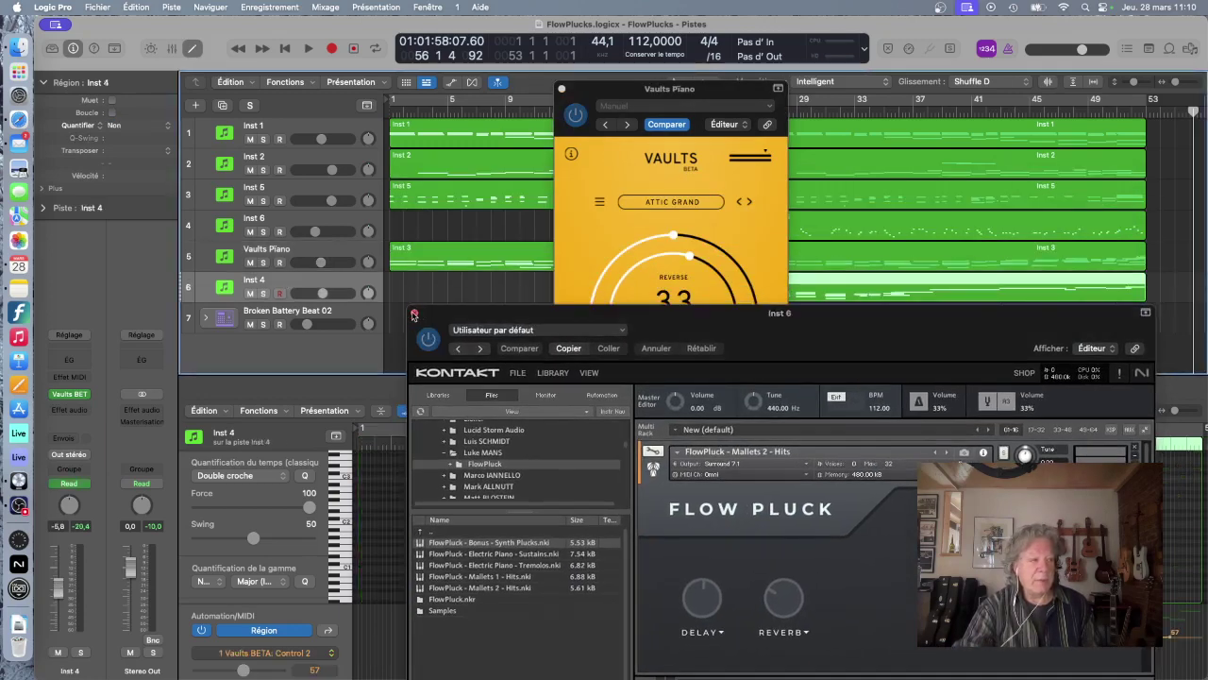
left_click(413, 314)
left_click(562, 90)
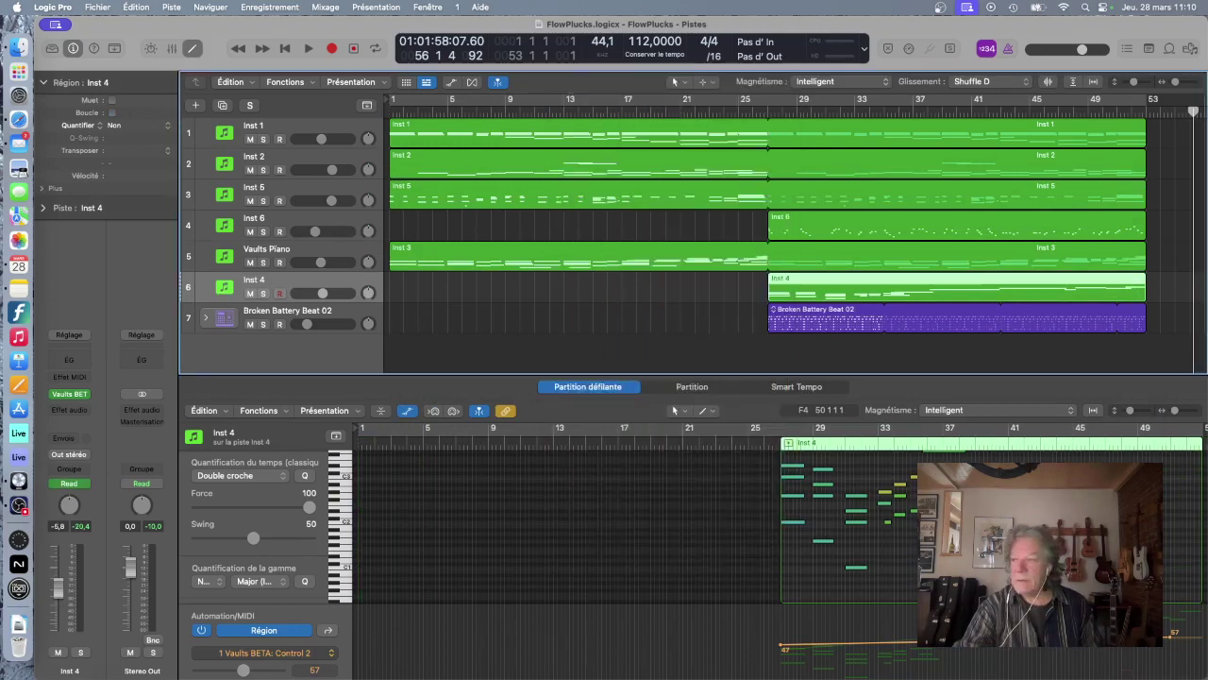
- Open the Vaults BETA instrument of the Inst 4 track and set the Timbre control of R+D Strings to 37
left_click(69, 393)
left_click_drag(582, 172, 674, 132)
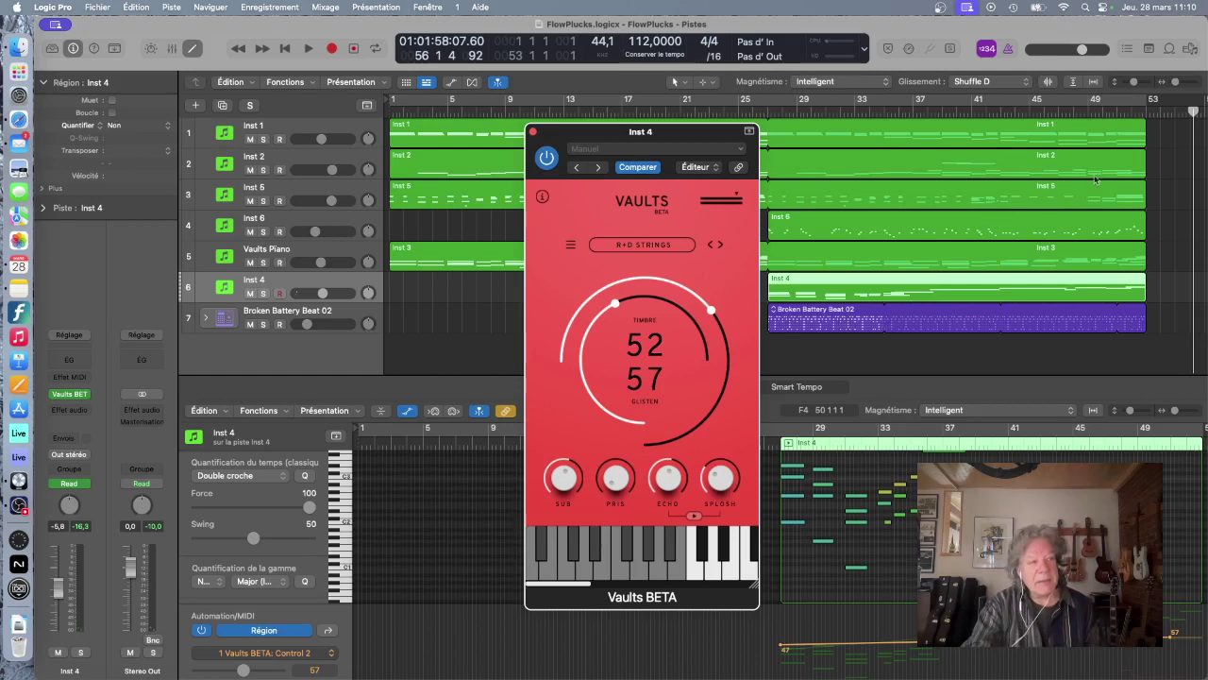
mouse_move(624, 283)
left_mouse_down()
mouse_move(602, 307)
mouse_move(616, 294)
left_mouse_up()
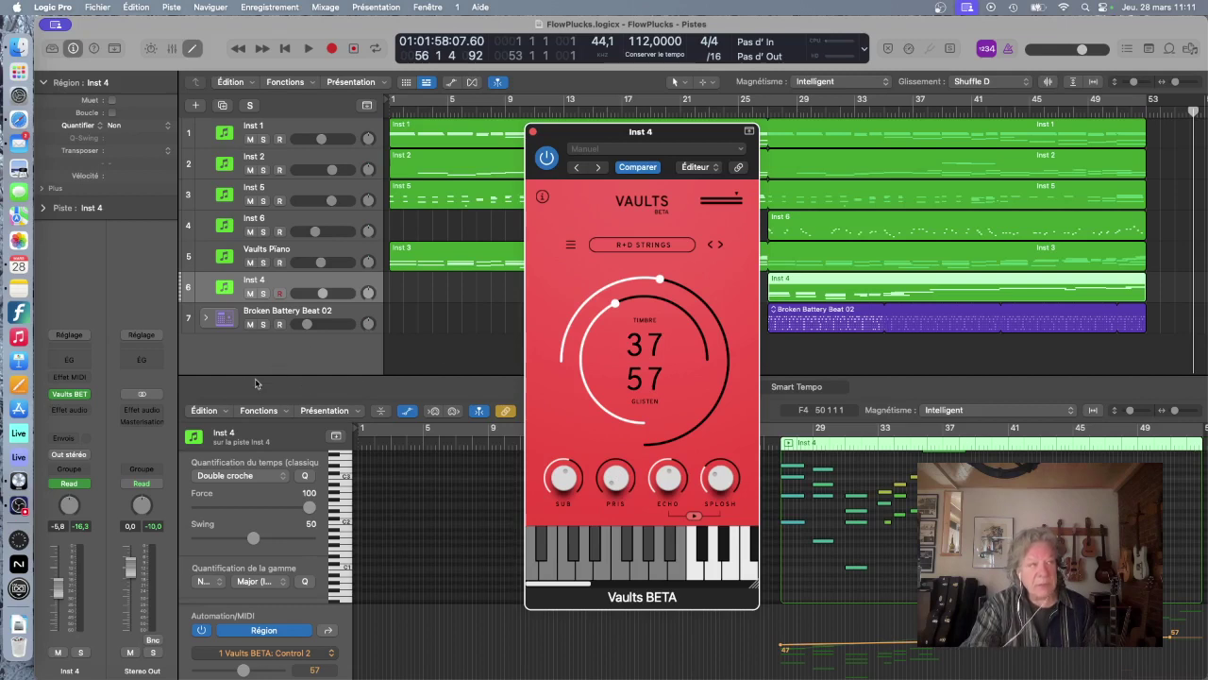
- Examine the Broken Battery Beat loops in the Apple Loops browser and close the browser
left_click(1169, 48)
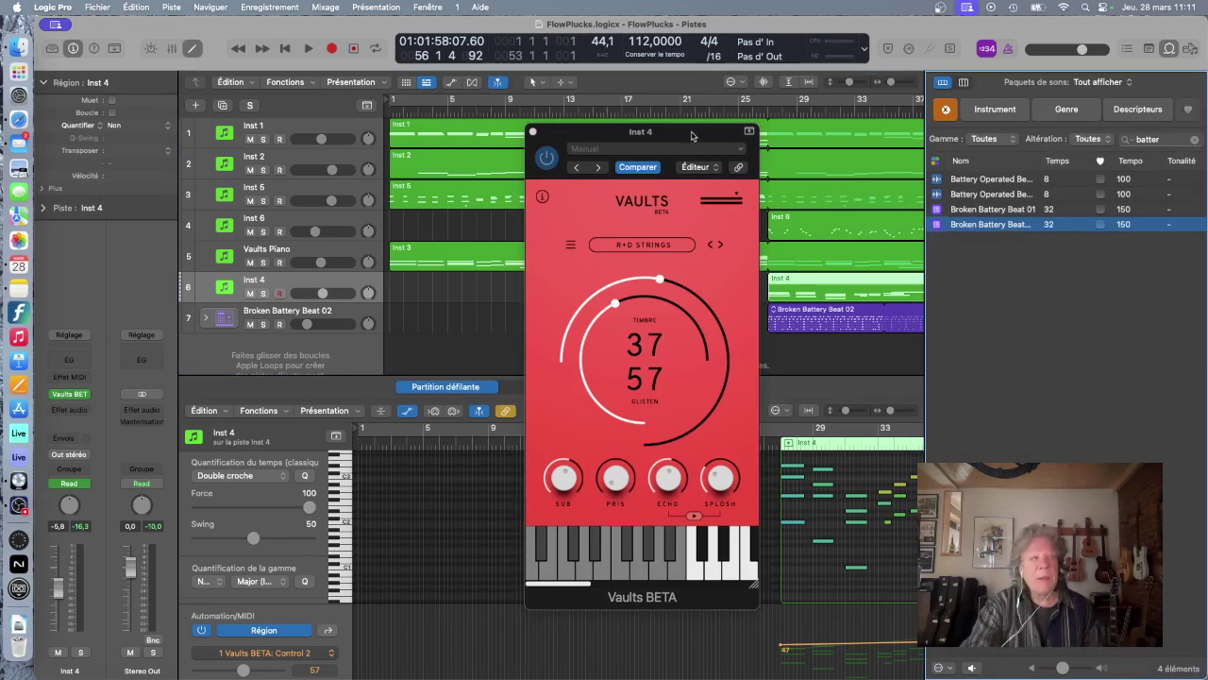
left_click_drag(695, 137, 649, 207)
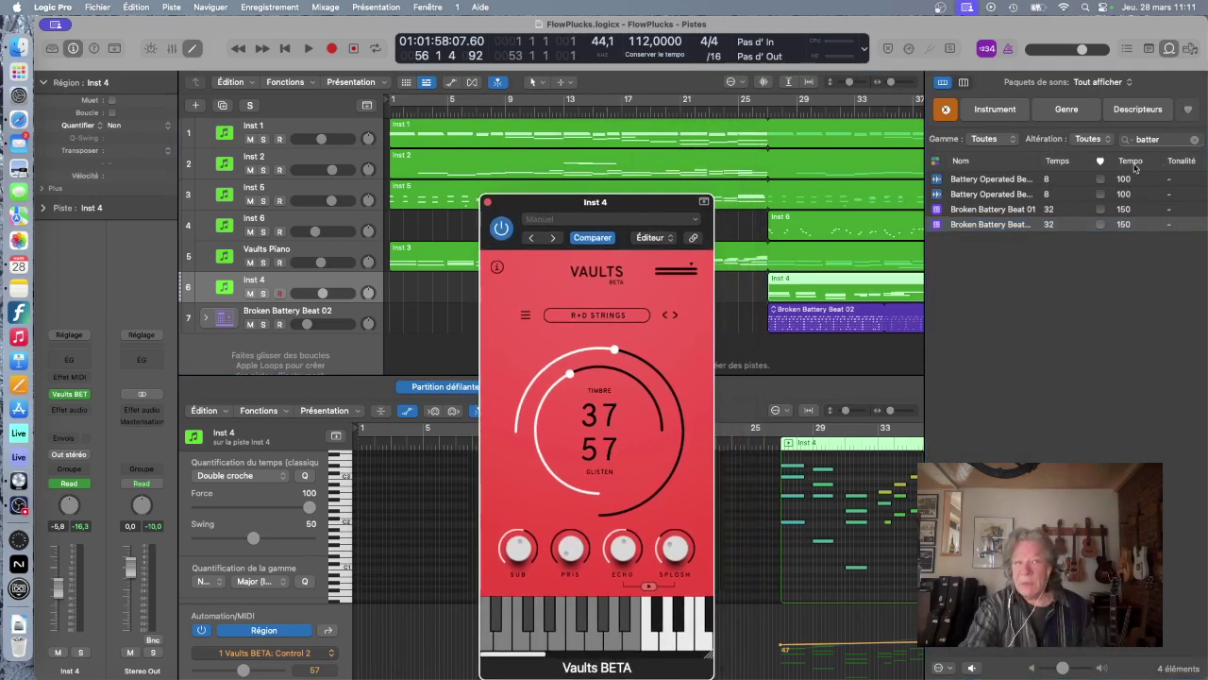
left_click(1169, 49)
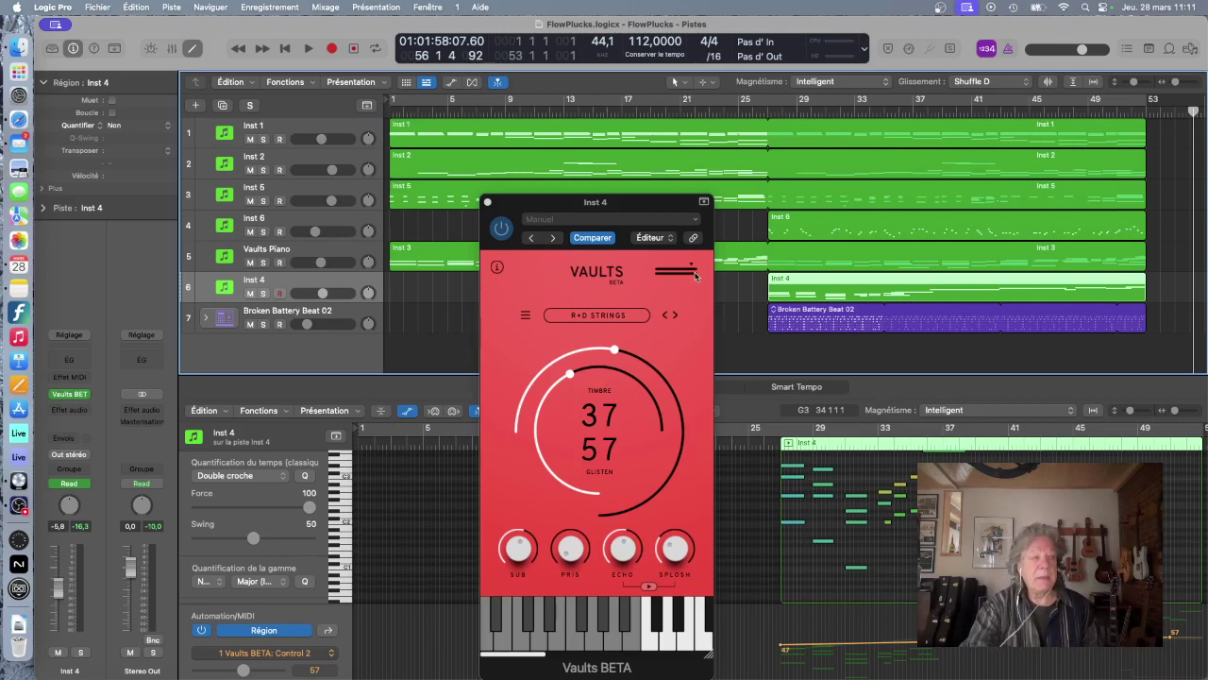
- Show the step sequencer pattern of the Broken Battery Beat 02 track and close the Inst 4 Vaults window
left_click(329, 312)
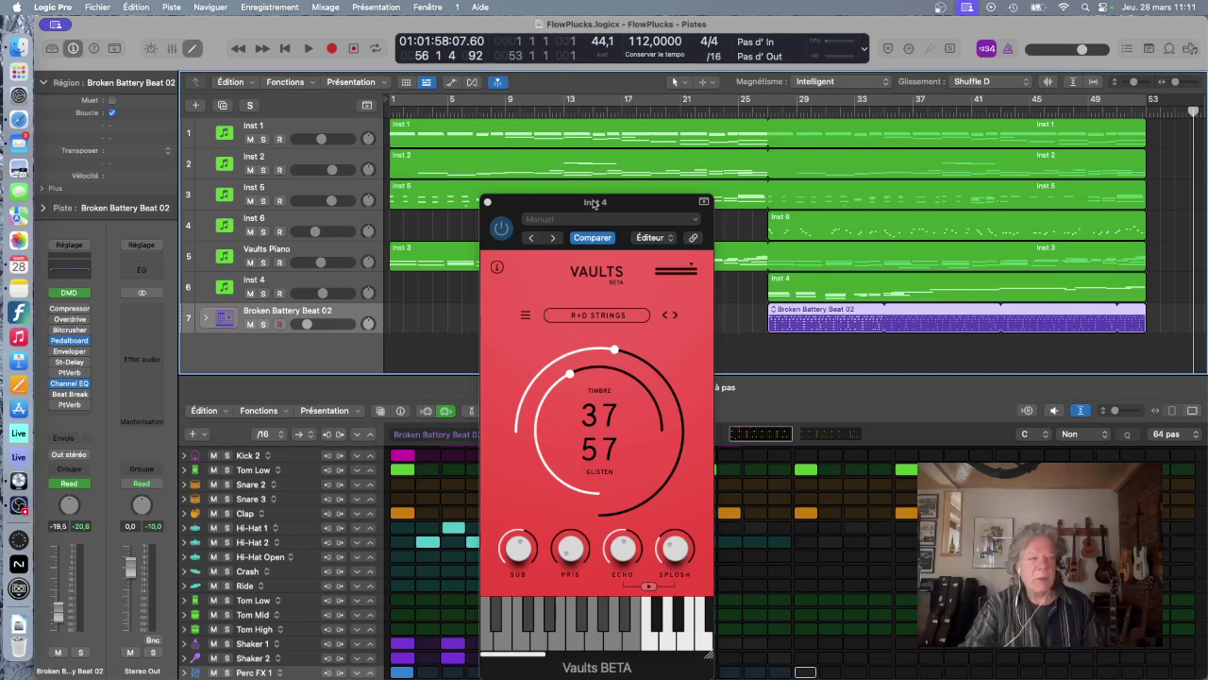
key("super+w")
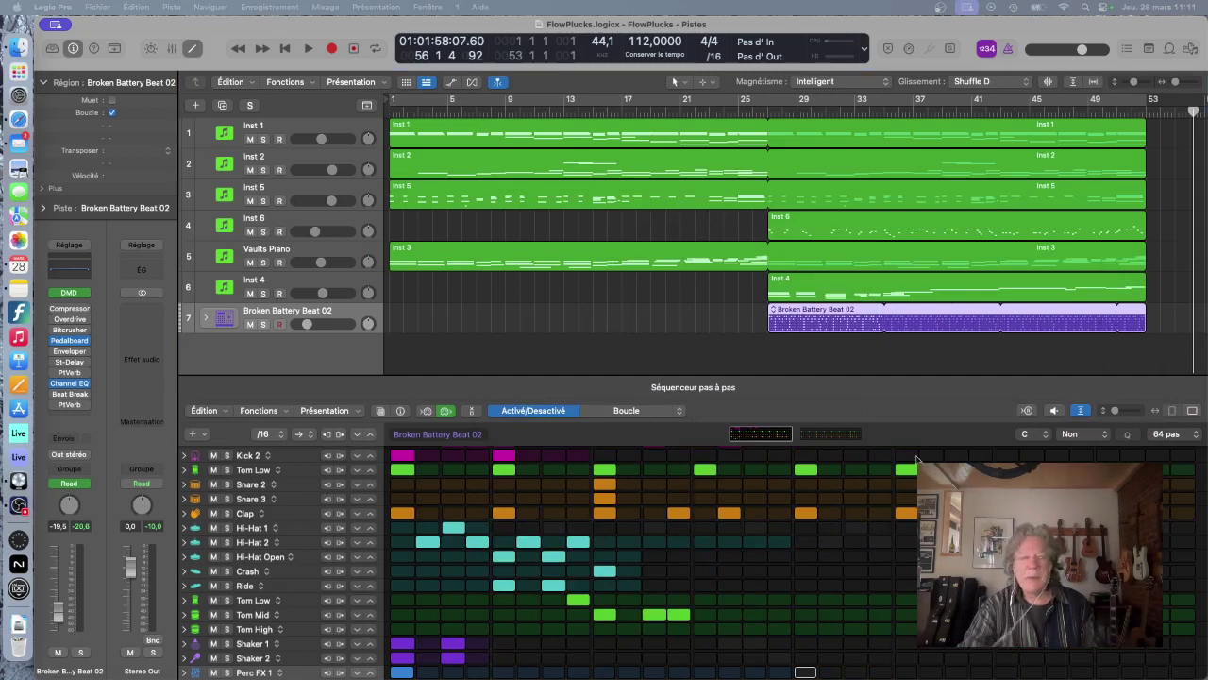
- Reopen the Kontakt instrument of the Inst 1 track and move its window higher over the arrangement
left_click(291, 127)
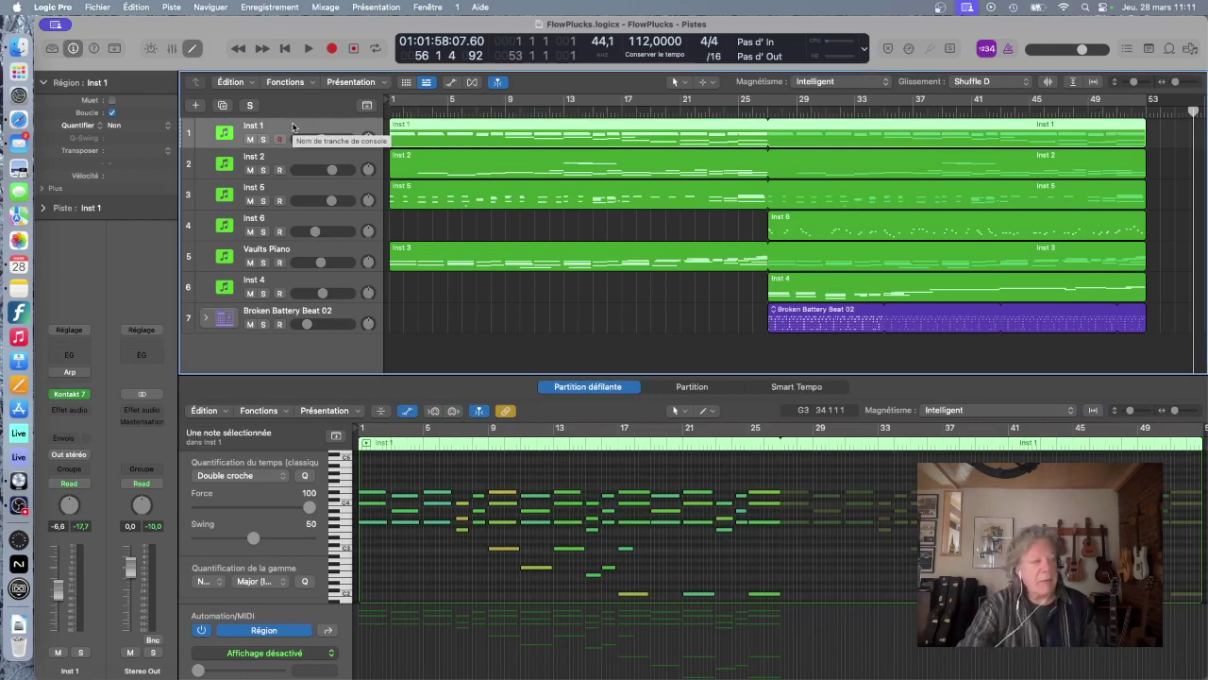
mouse_move(69, 398)
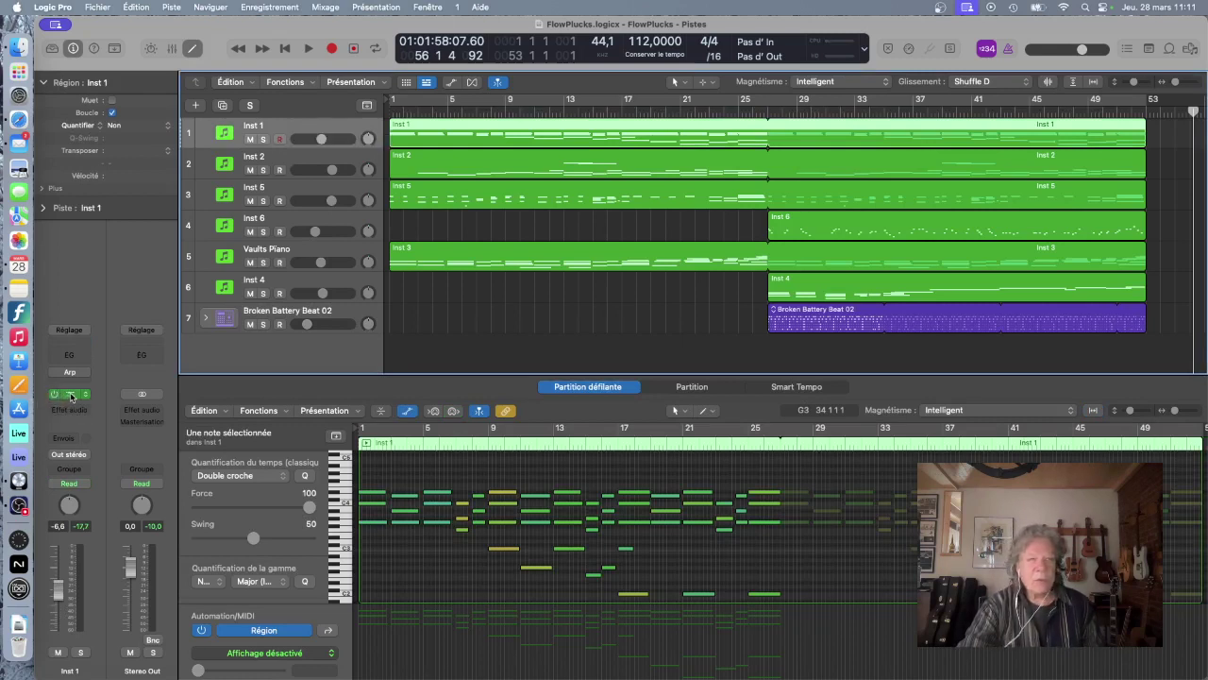
left_click(68, 396)
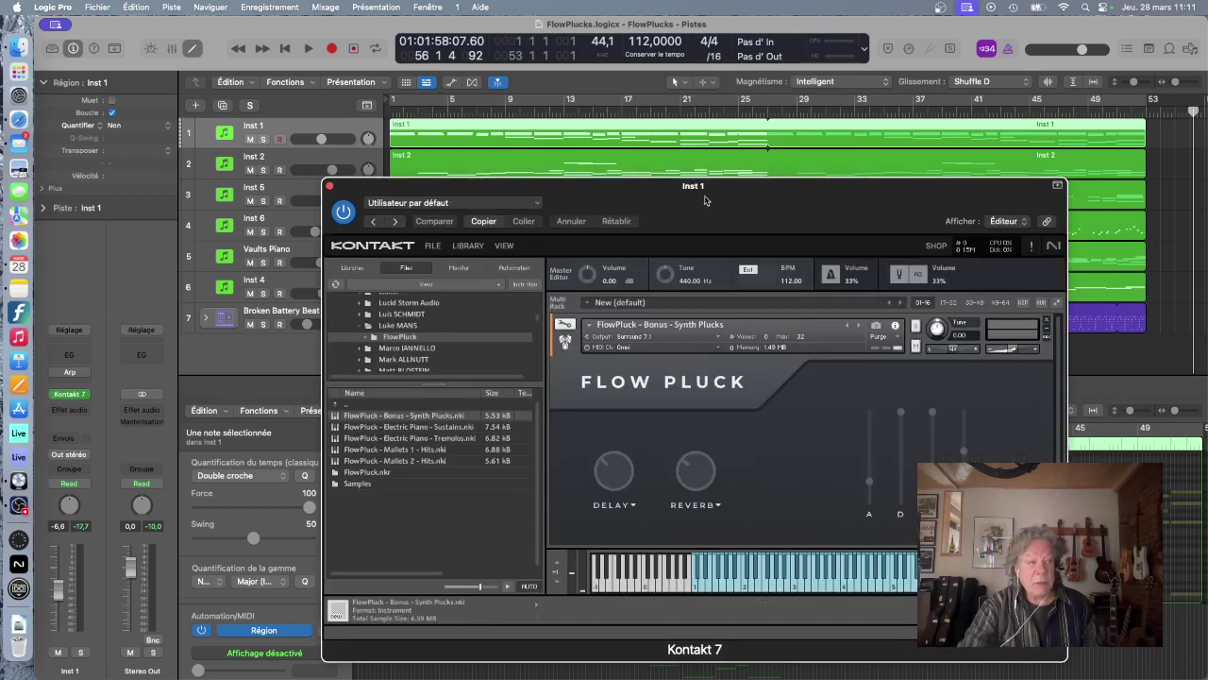
left_click_drag(704, 198, 660, 139)
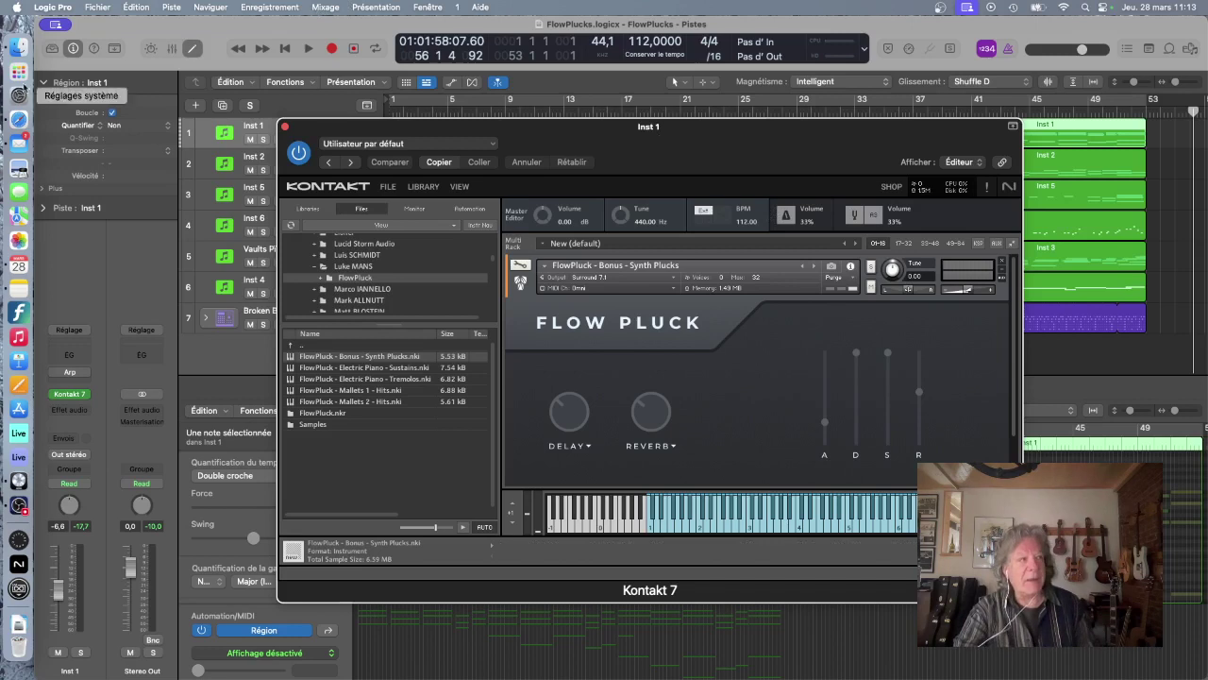
- Turn on cycling over the song, play it from the beginning and move the Kontakt window clear of the first tracks
left_click(411, 100)
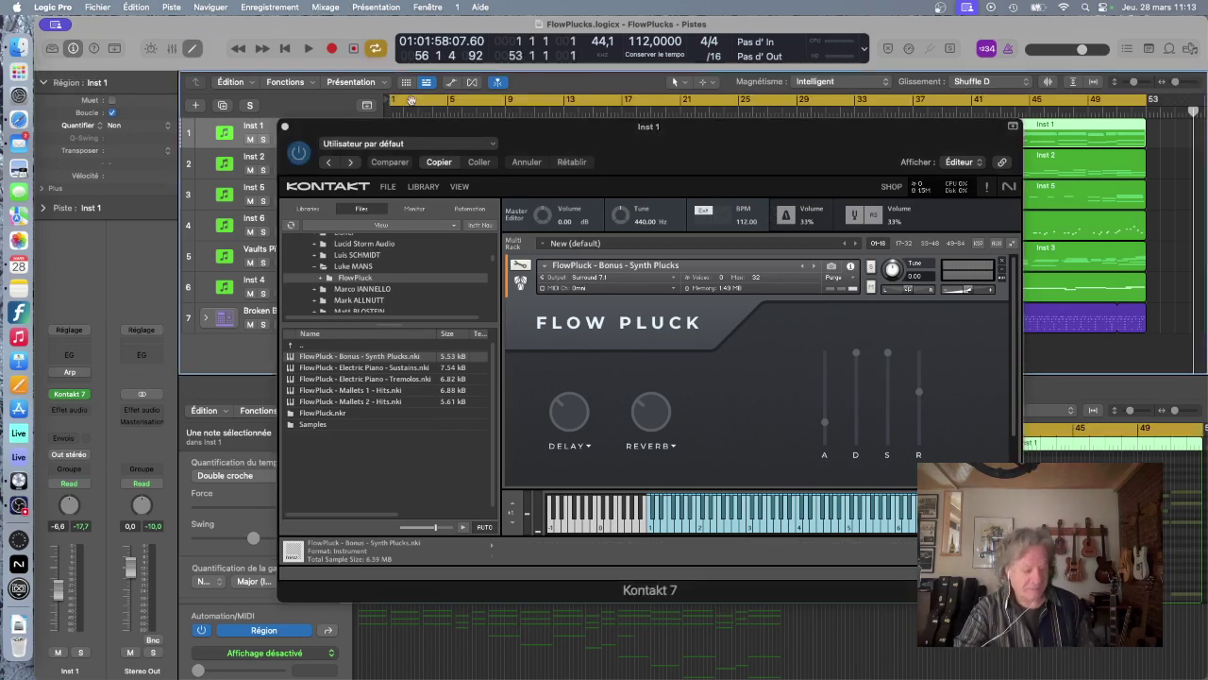
key("space")
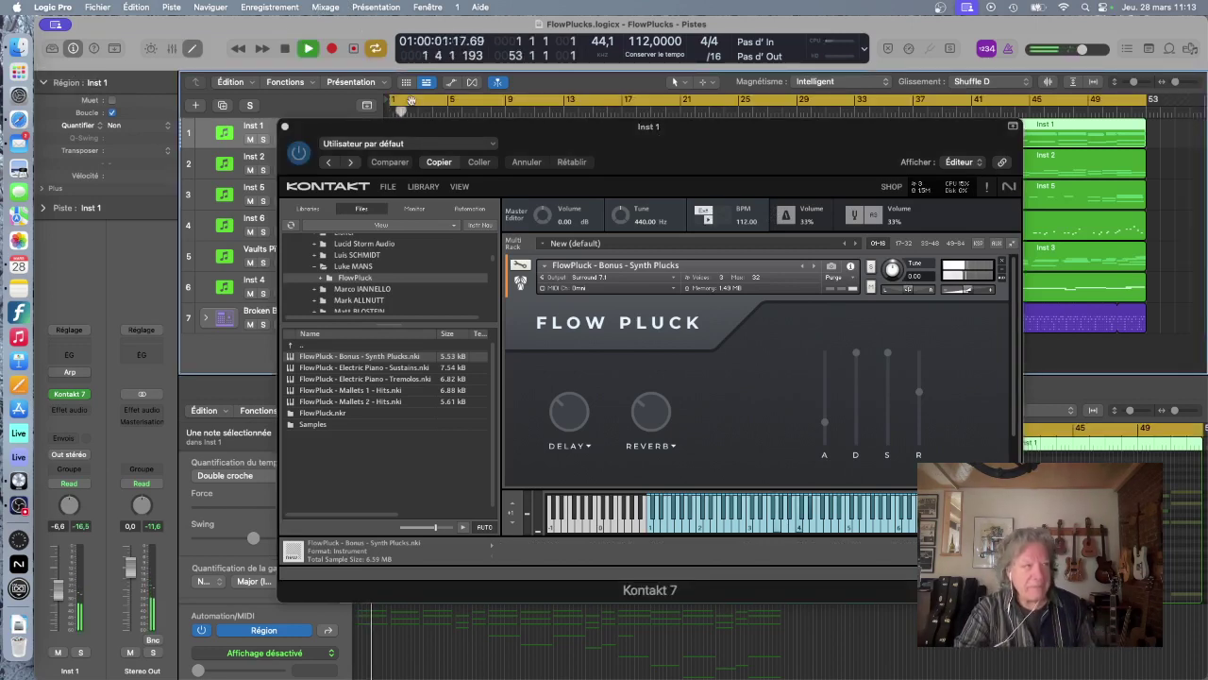
left_click_drag(485, 130, 492, 194)
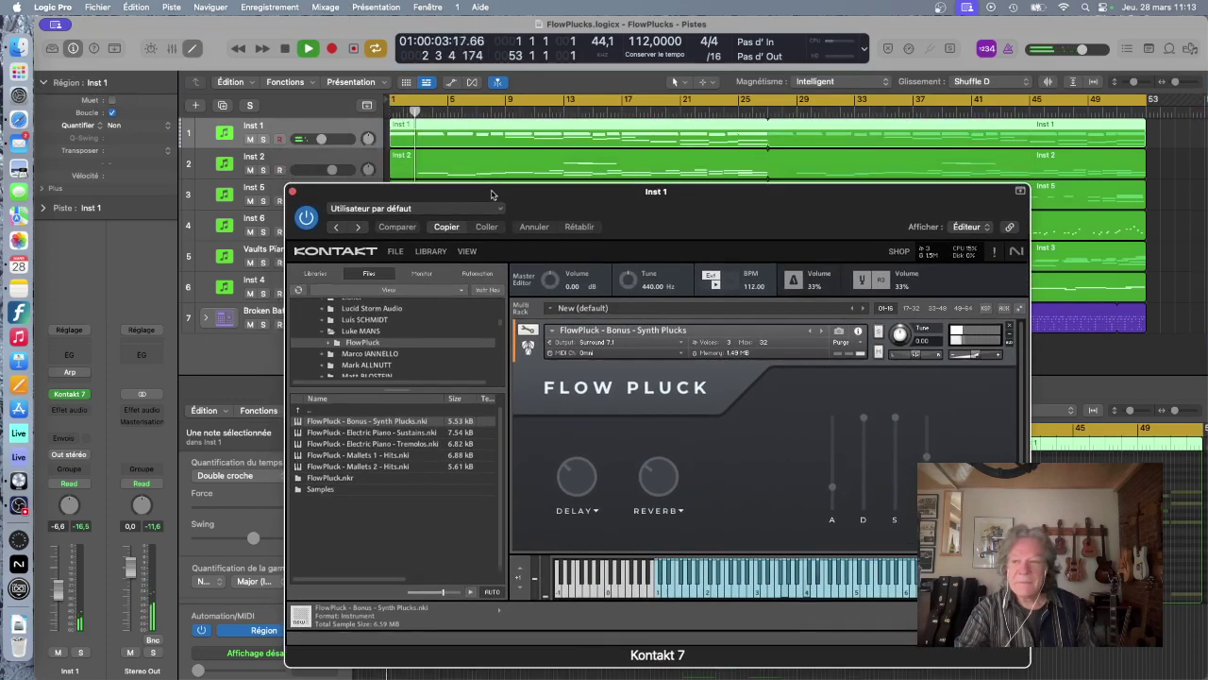